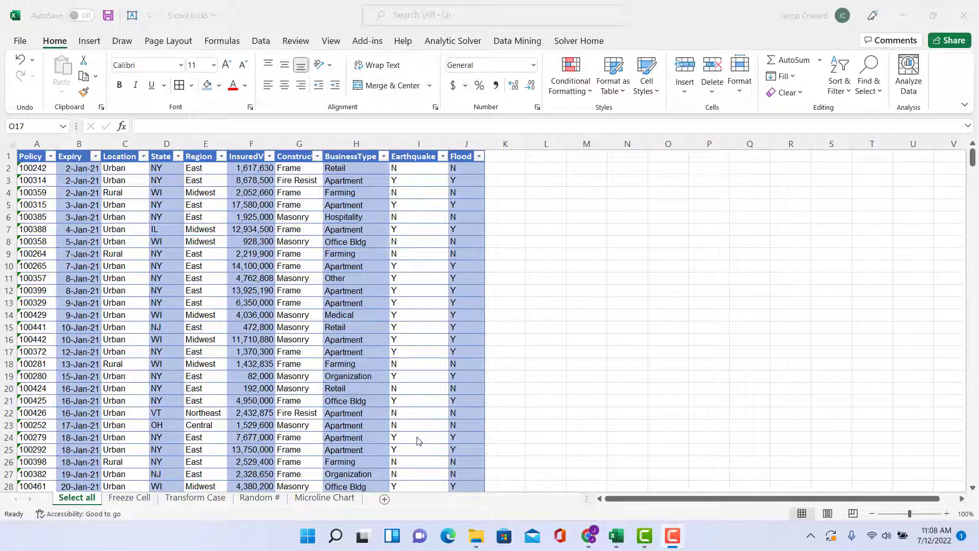
Select several non-adjacent cell ranges inside and beside the policy table, and clear the selection.
click(531, 184)
click(531, 184)
drag(546, 181, 343, 250)
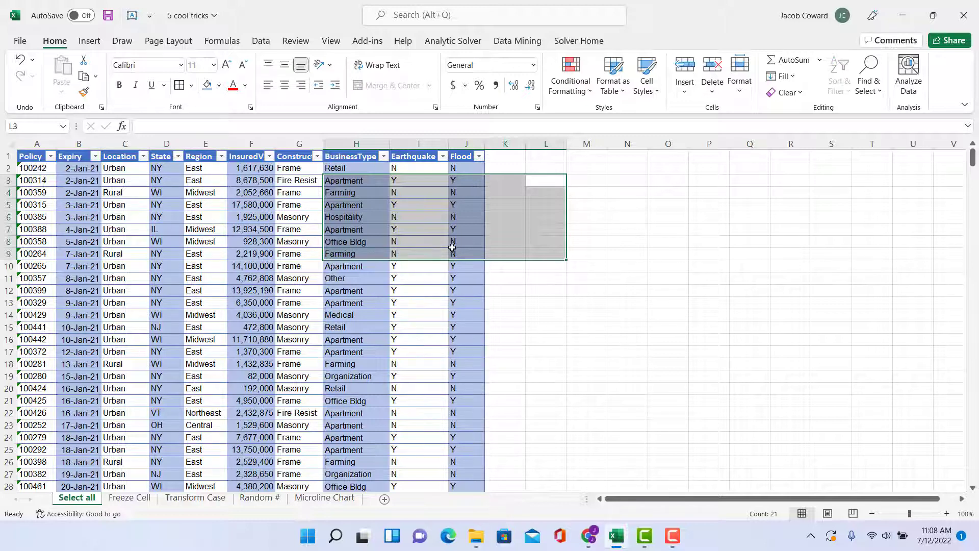
drag(197, 180, 204, 290)
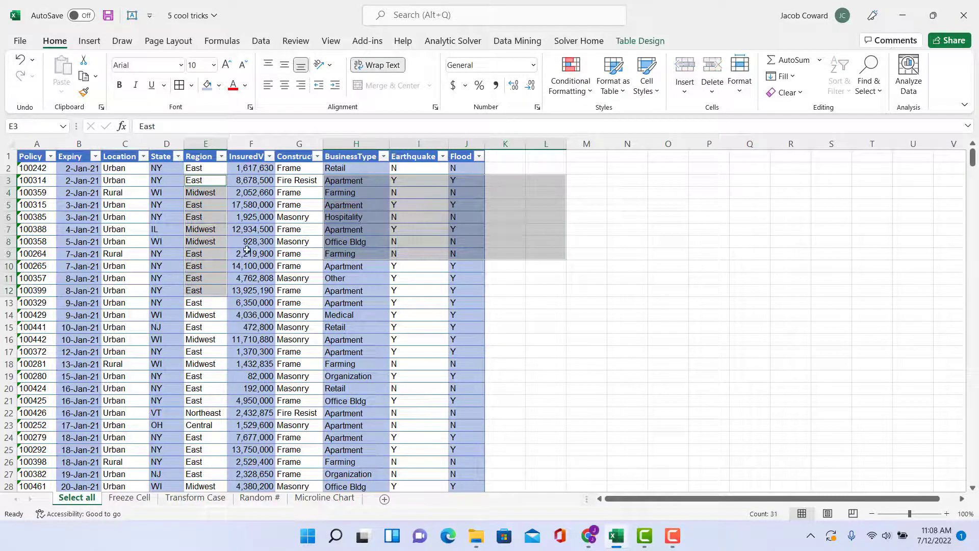
drag(125, 181, 125, 315)
drag(33, 193, 43, 260)
click(779, 316)
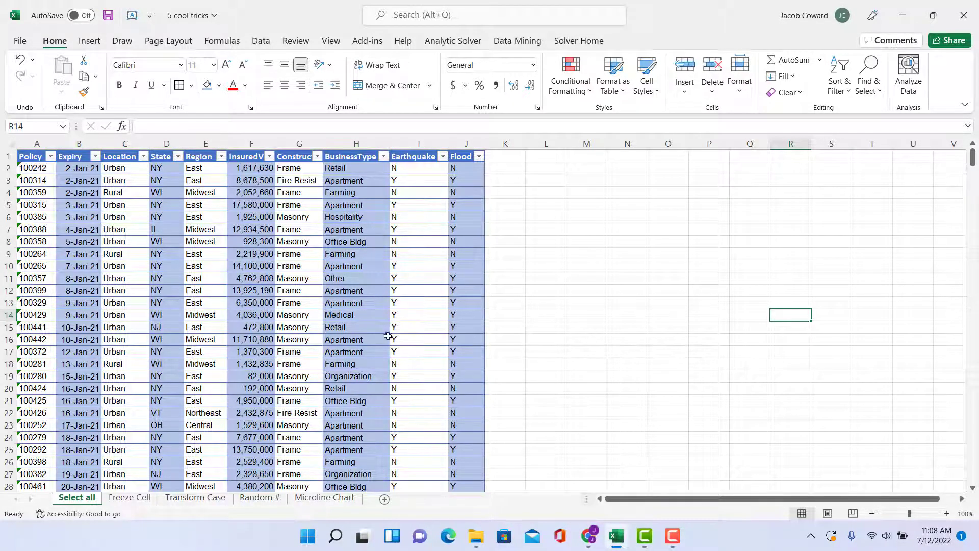
Select the entire worksheet, exclude several cell blocks from the selection, and clear the whole selection.
click(9, 145)
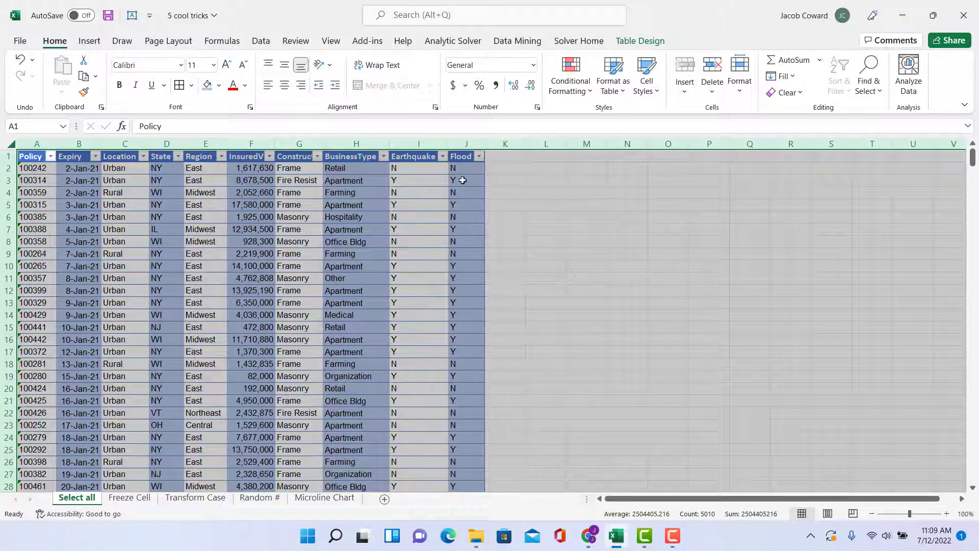
drag(463, 180, 459, 413)
drag(564, 216, 574, 314)
drag(672, 229, 691, 271)
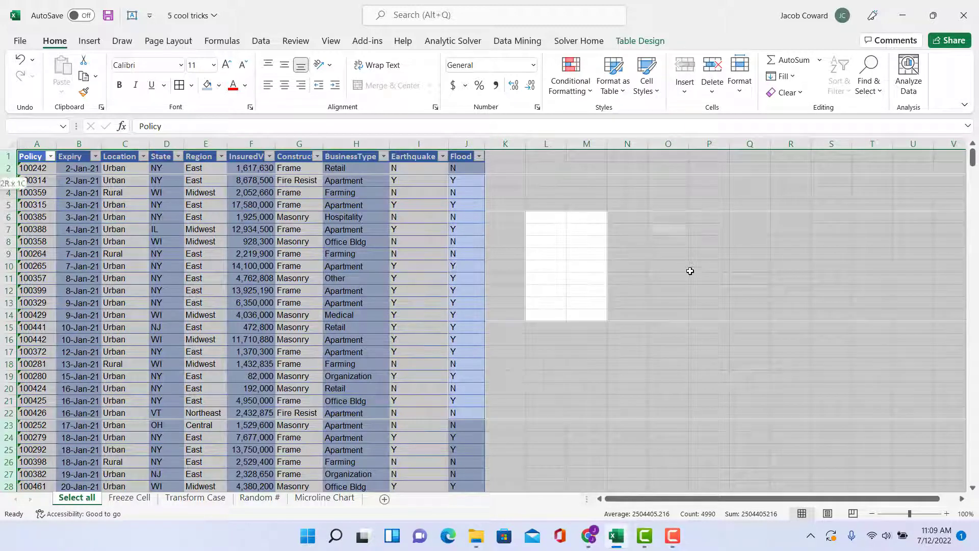
drag(765, 230, 762, 255)
drag(815, 229, 819, 255)
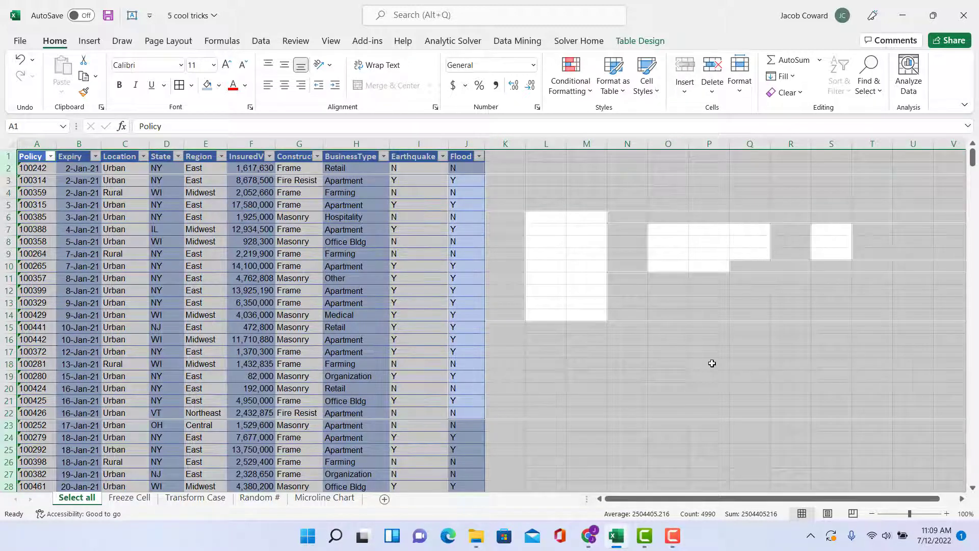
click(712, 363)
Select all cells of the Select all sheet at once and copy them.
drag(872, 156, 2, 266)
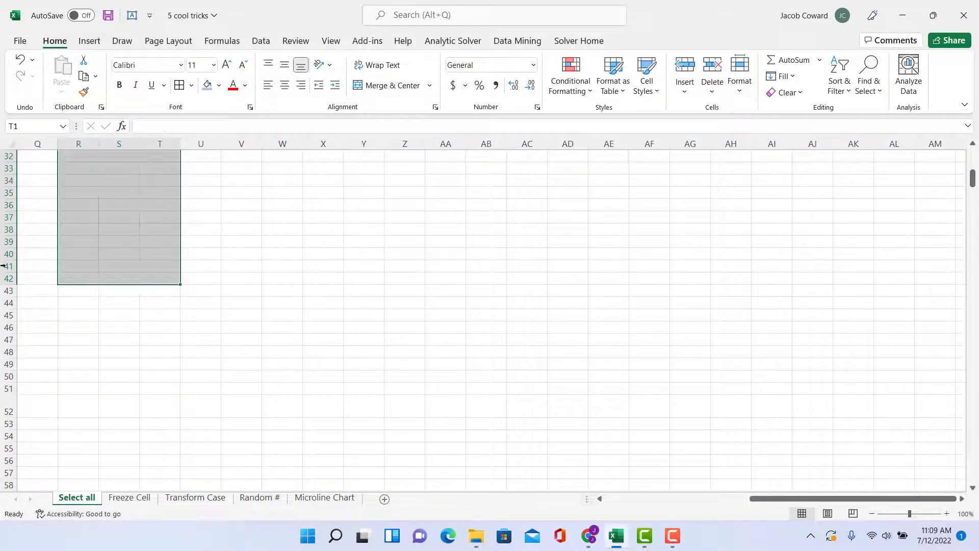
drag(841, 498, 329, 490)
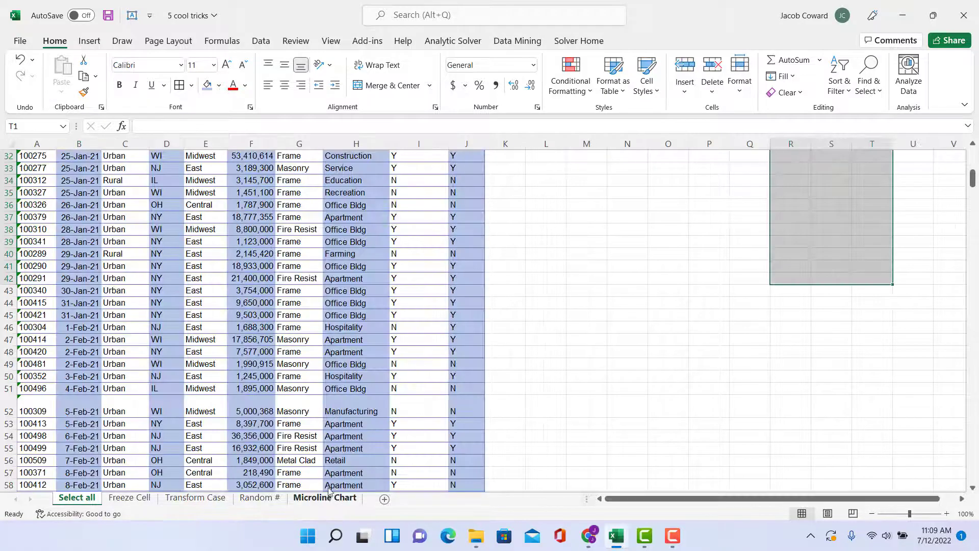
click(11, 145)
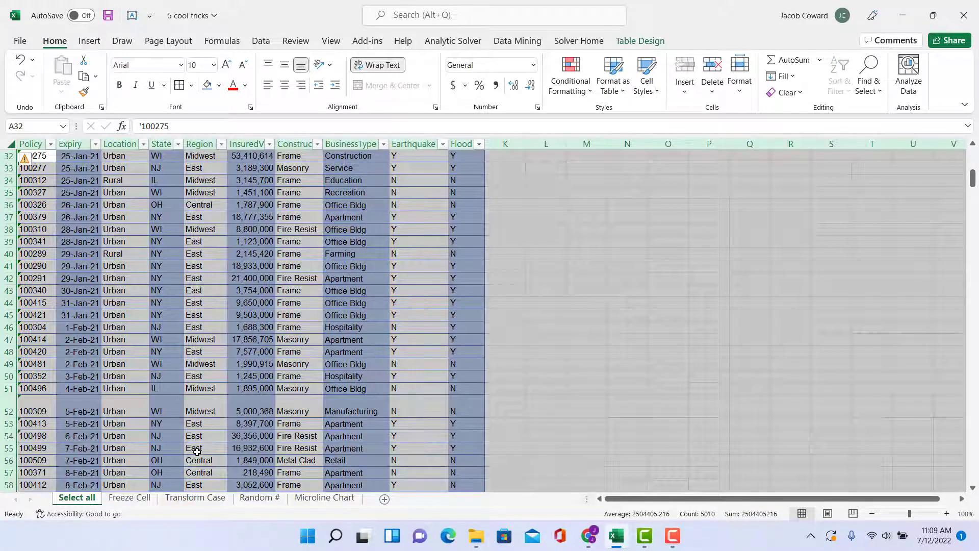
right_click(11, 144)
click(37, 163)
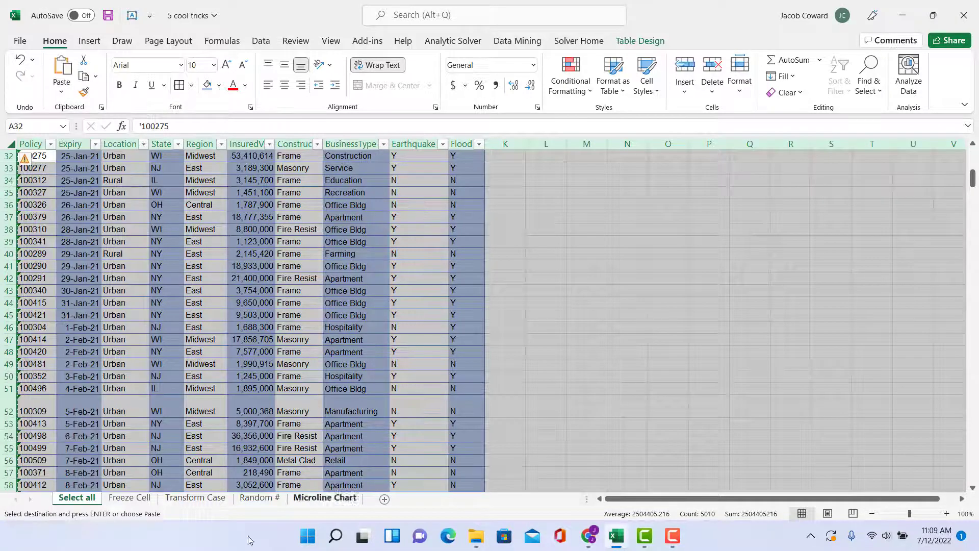
Paste the copied sheet contents into the Freeze Cell sheet at cell A1, and compare it with the Select all sheet.
click(112, 499)
click(36, 155)
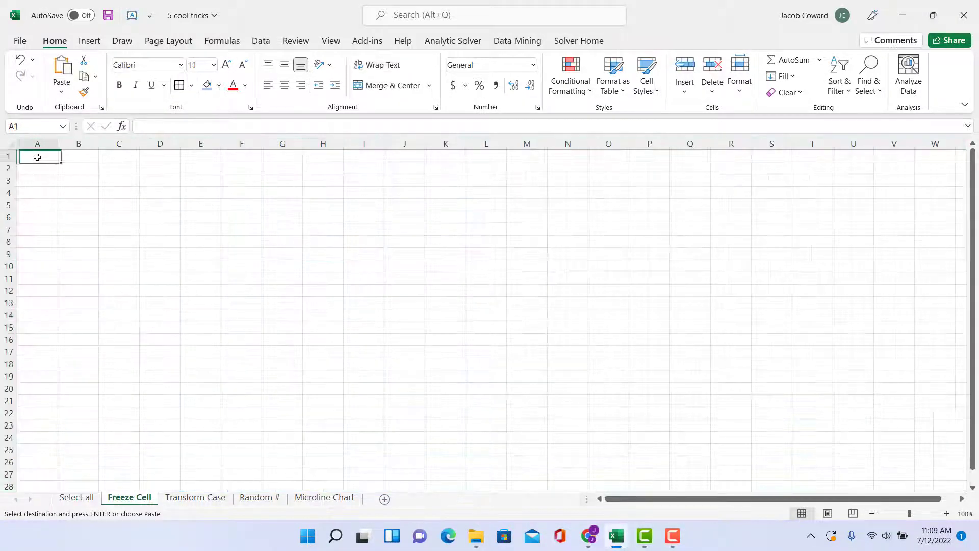
right_click(36, 156)
click(68, 200)
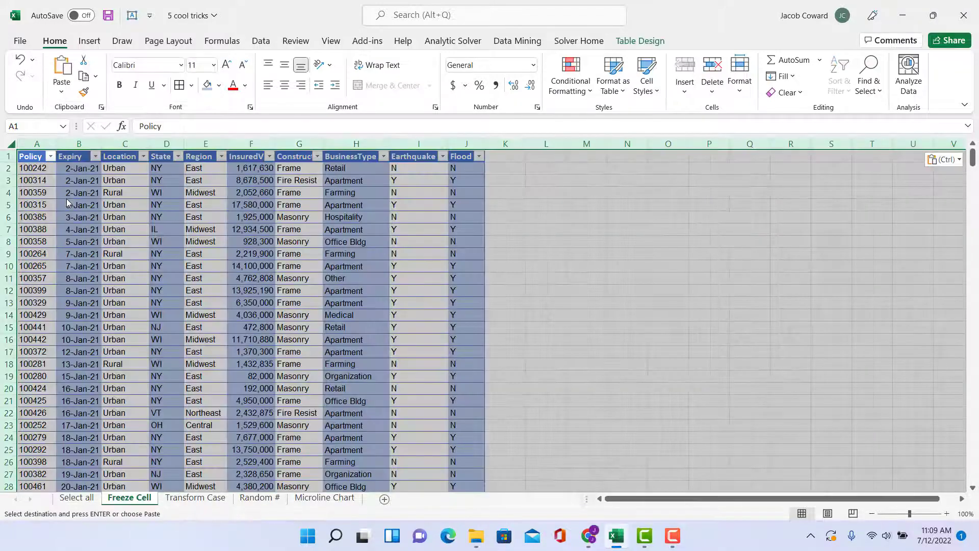
click(569, 244)
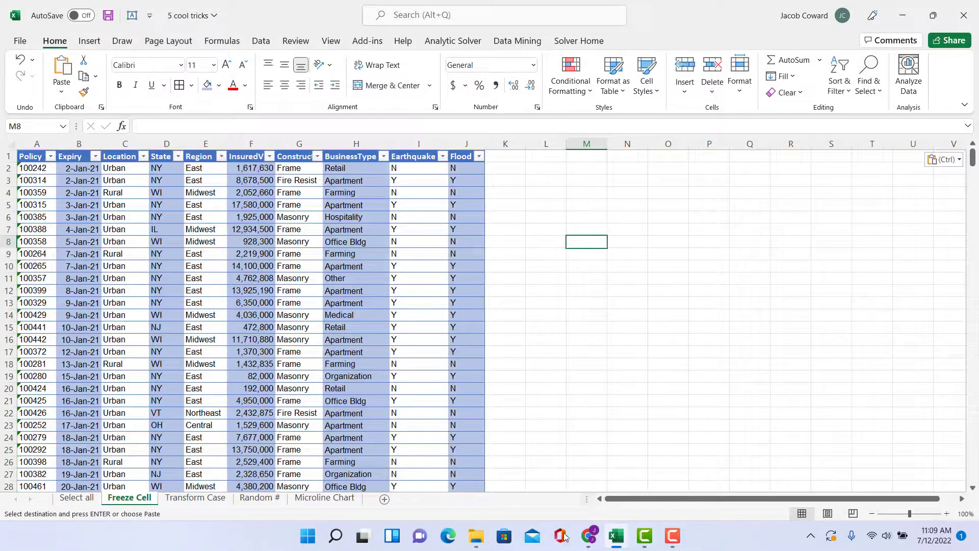
click(77, 498)
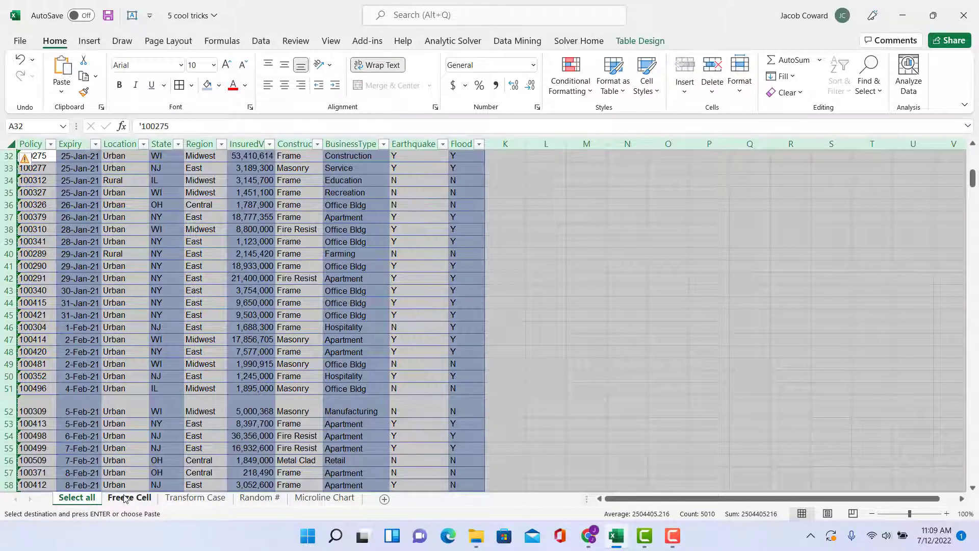
click(124, 498)
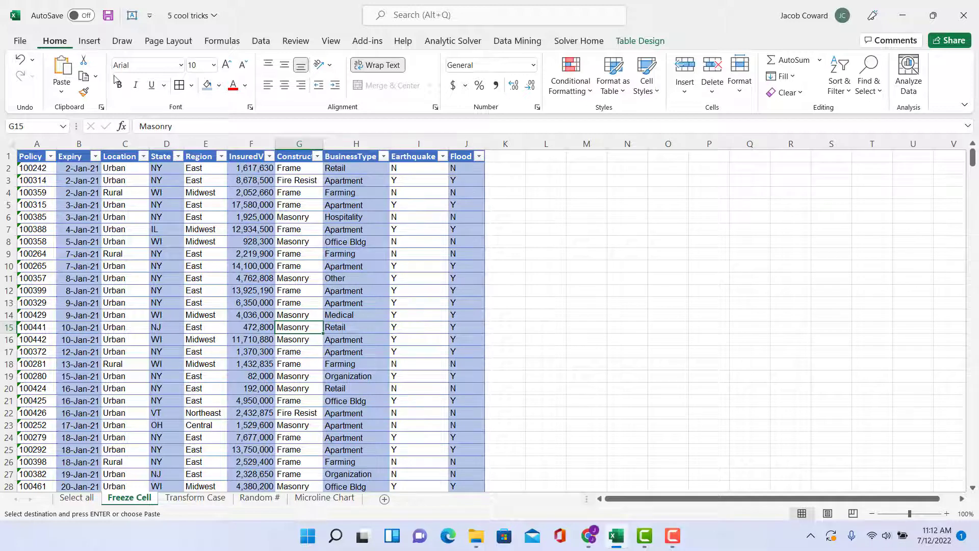
Review the Freeze Panes options, and examine how the table's header row behaves while moving through the records.
click(331, 41)
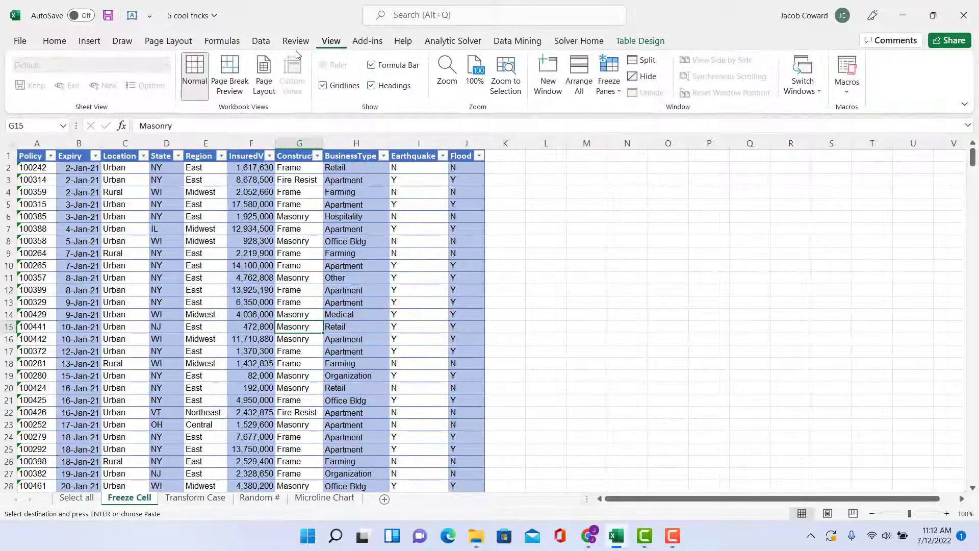
click(615, 95)
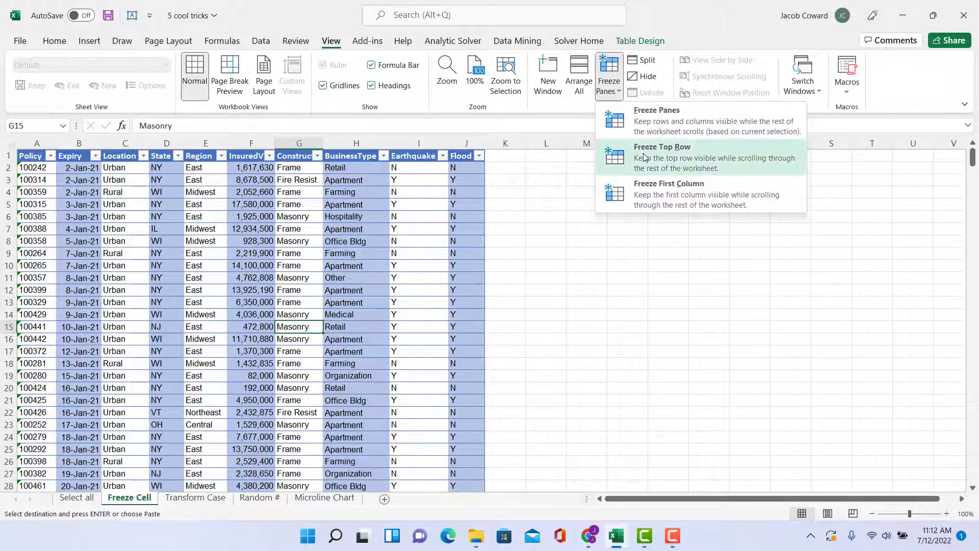
click(645, 156)
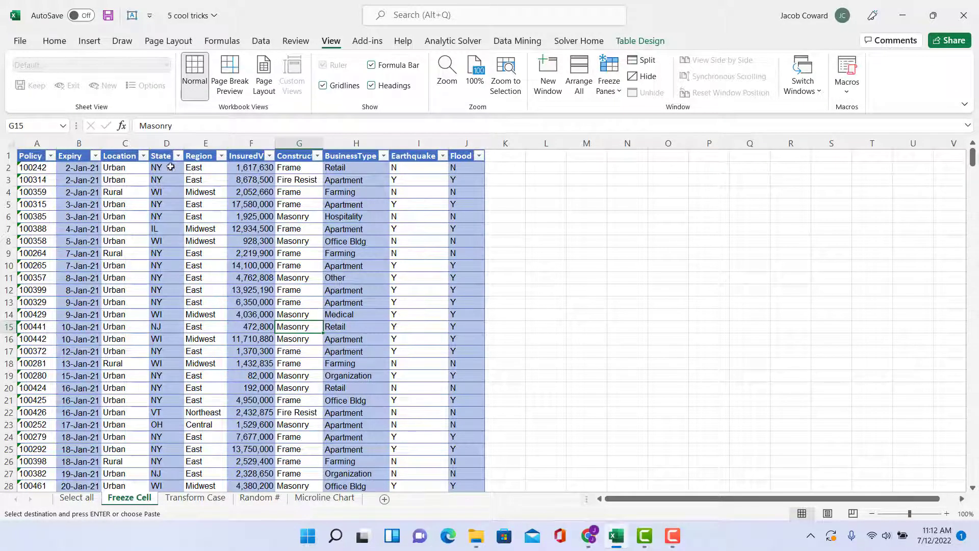
scroll(482, 159, down, 7)
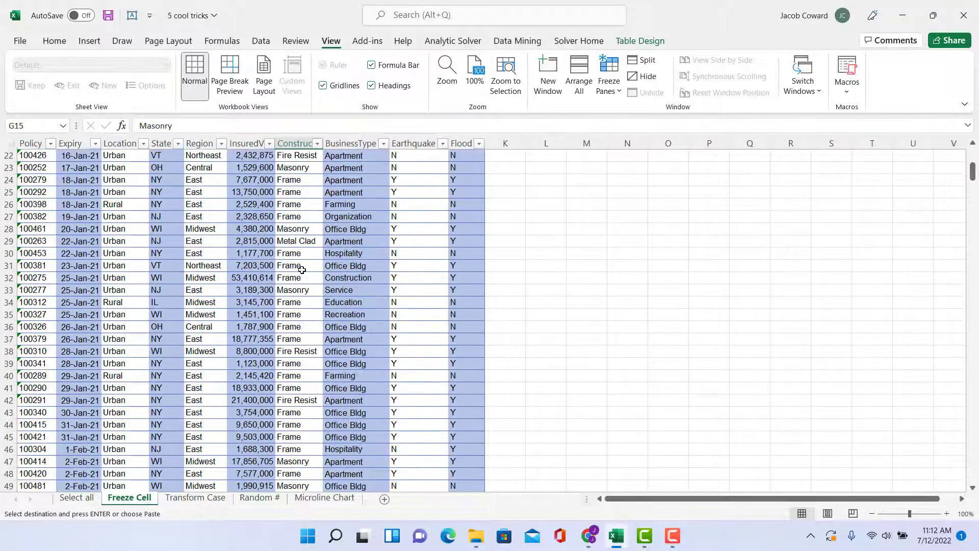
scroll(127, 261, up, 7)
scroll(45, 172, down, 11)
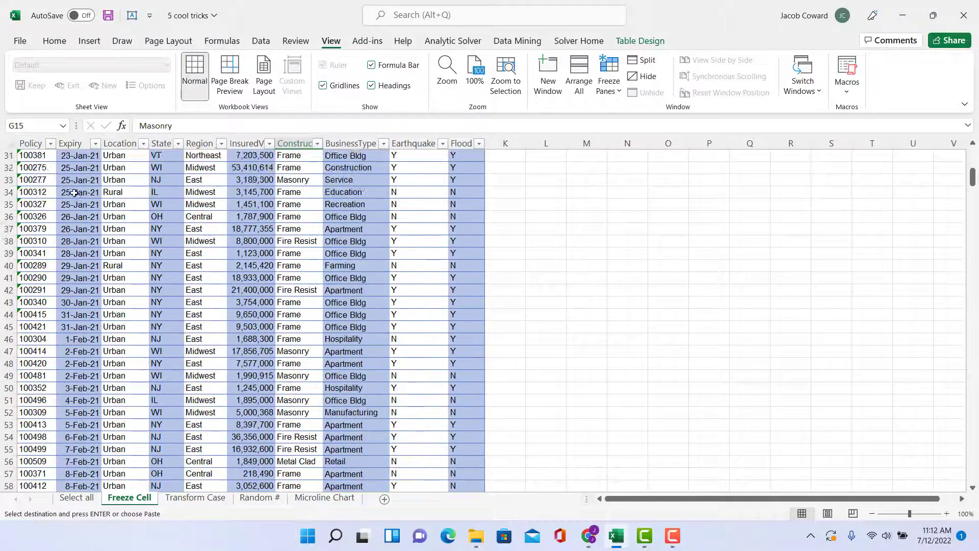
scroll(106, 274, up, 11)
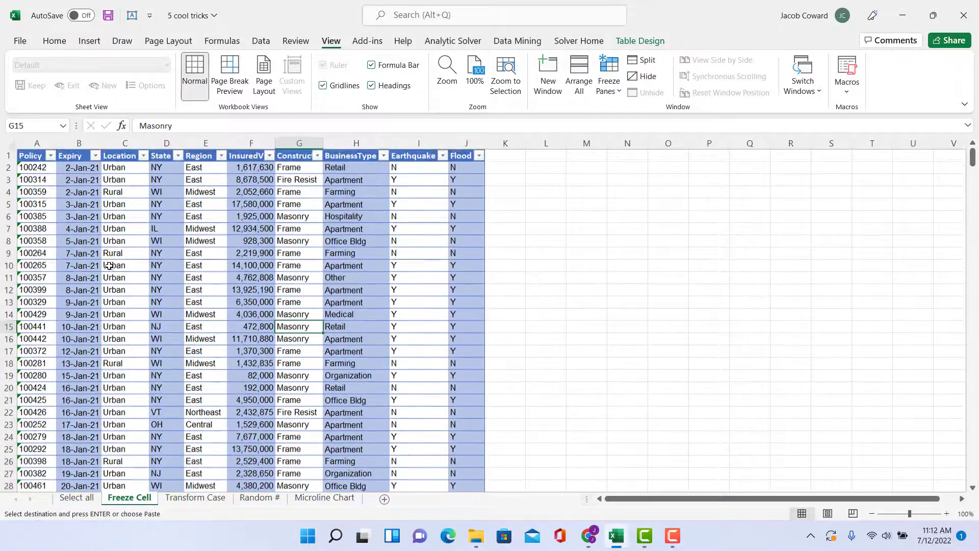
Freeze the top row with the table headers A1:J1 selected, and check the headers through the lower records.
drag(28, 152, 469, 156)
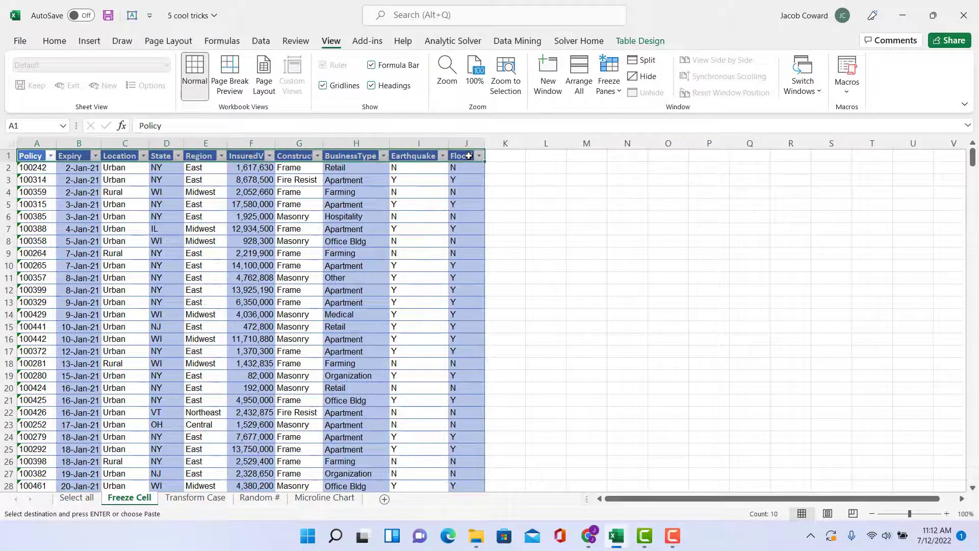
click(609, 82)
click(657, 155)
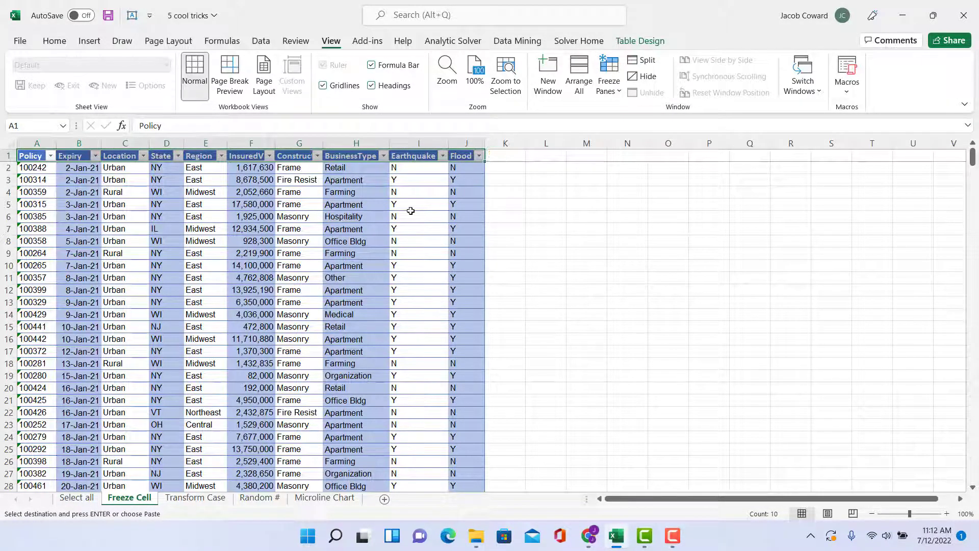
scroll(363, 218, down, 4)
scroll(96, 191, down, 13)
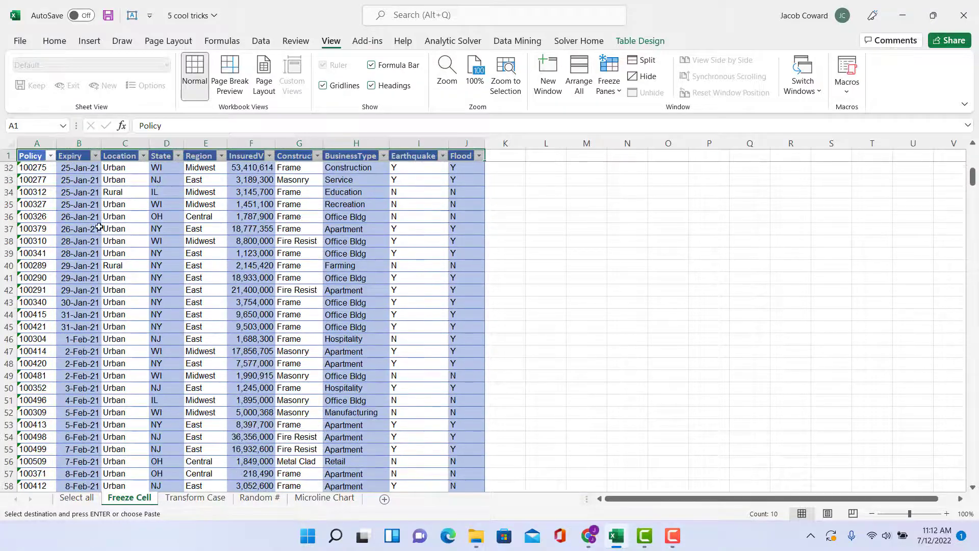
scroll(127, 270, down, 5)
scroll(102, 261, up, 20)
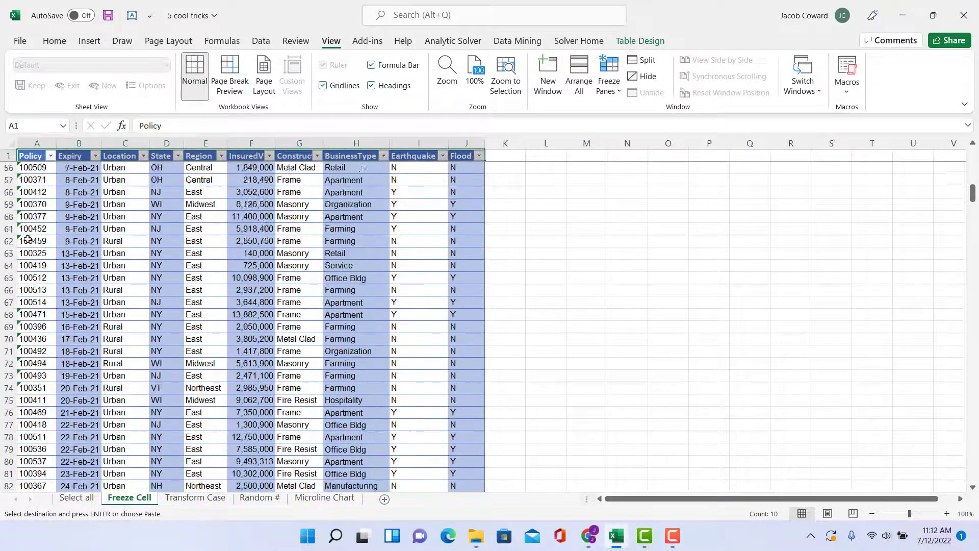
Unfreeze the panes on the Freeze Cell sheet, and review the available freeze options.
click(606, 87)
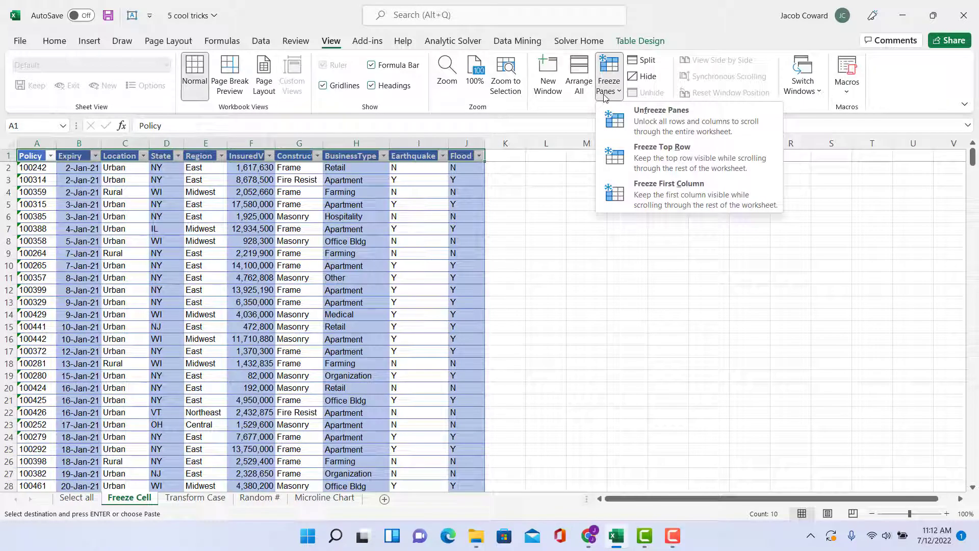
click(641, 126)
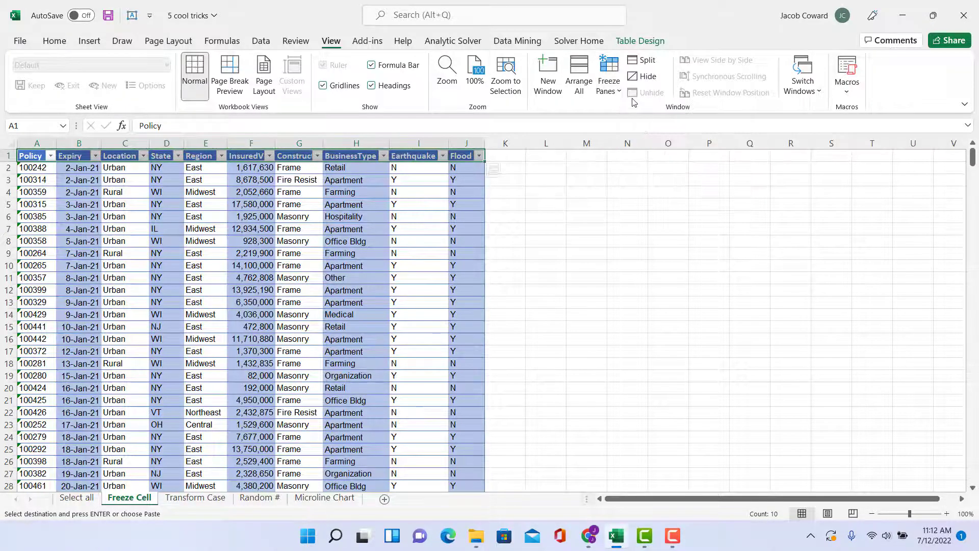
click(612, 89)
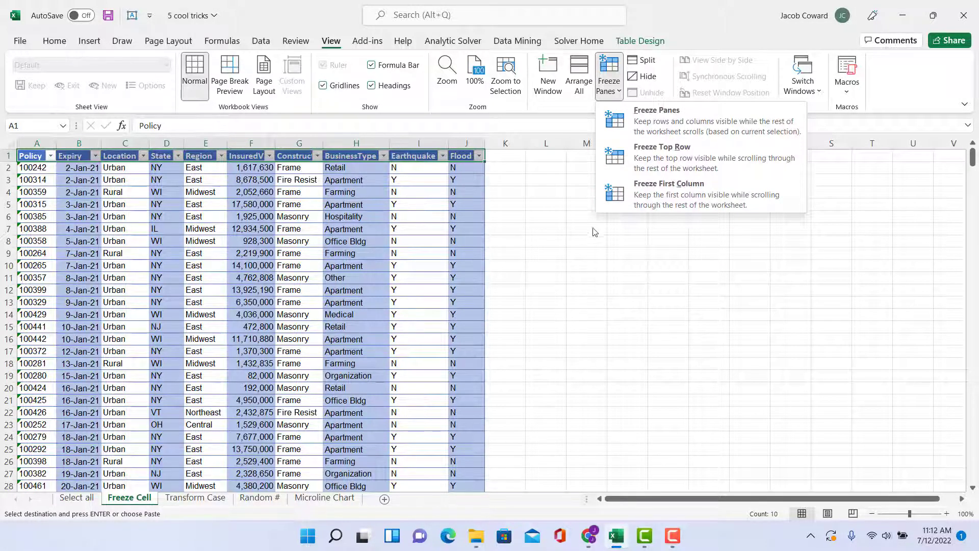
click(562, 188)
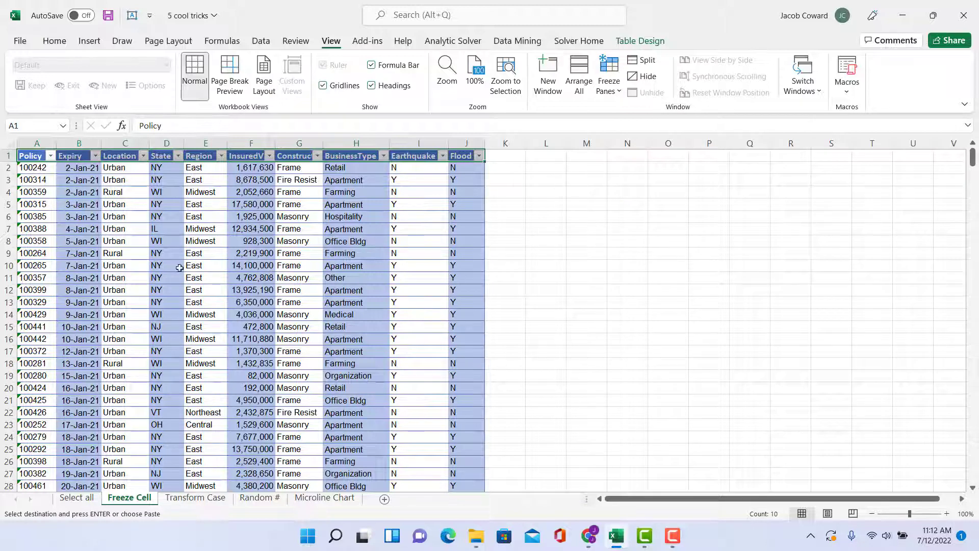
Freeze the panes at cell C5, locking rows 1 to 4 and columns A and B, and check the frozen rows.
click(113, 207)
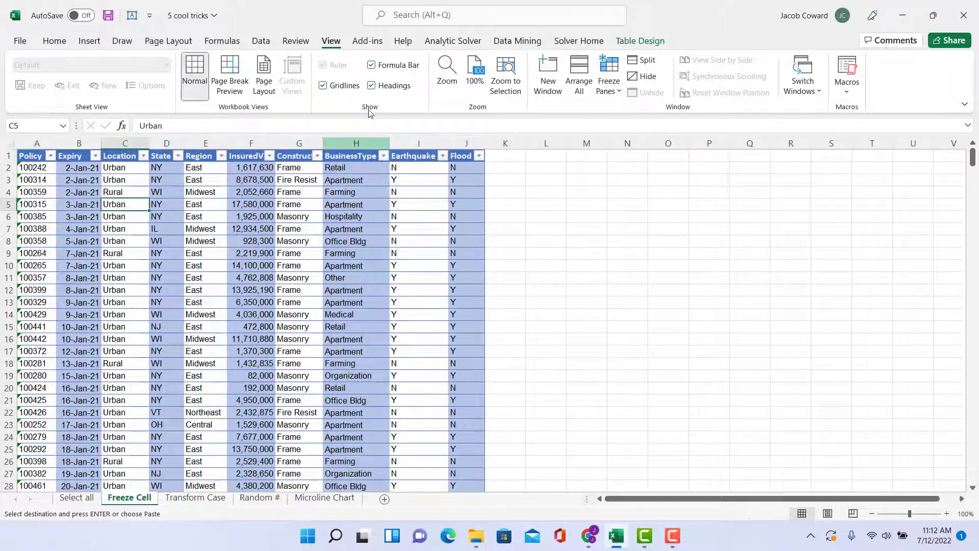
click(609, 79)
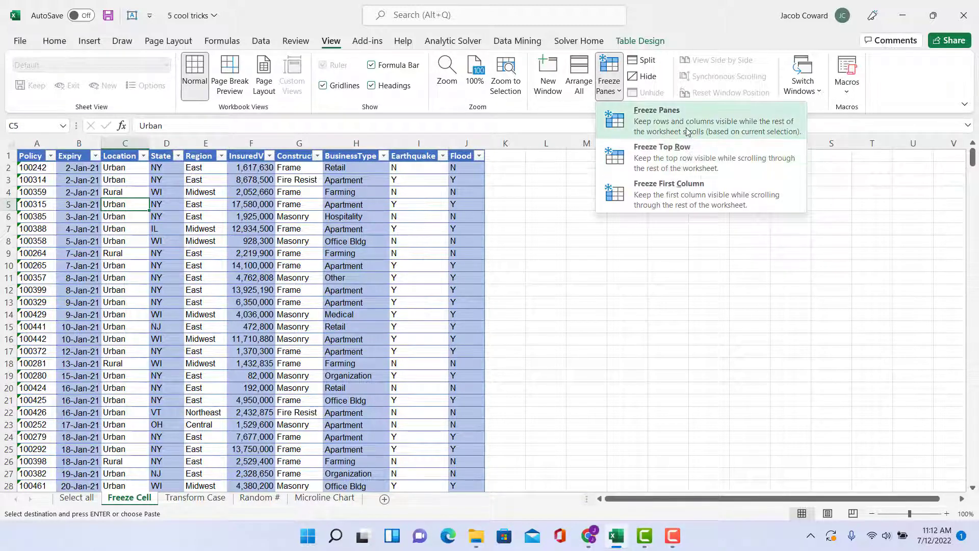
click(685, 123)
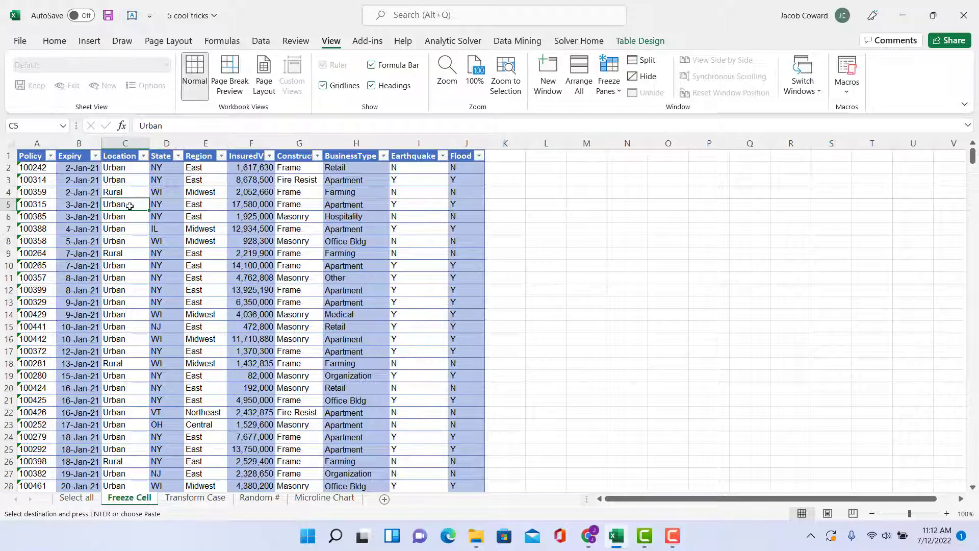
scroll(147, 204, down, 16)
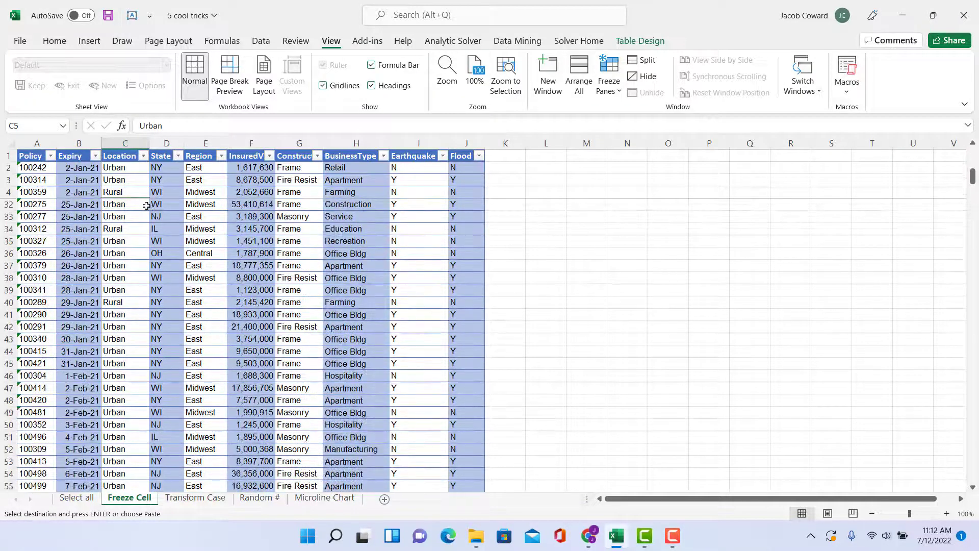
scroll(146, 205, up, 16)
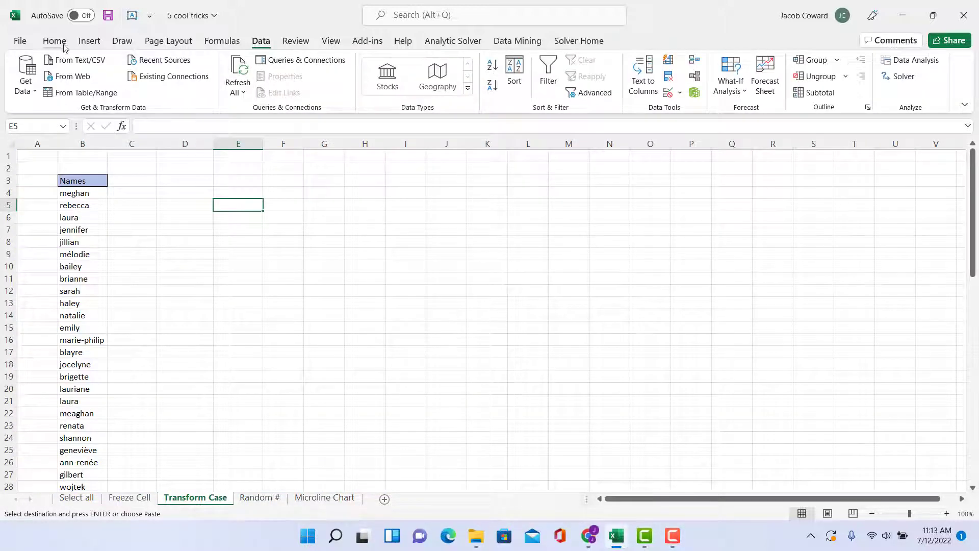
Insert the UPPER function in cell C4 of the Transform Case sheet, with B4 as its text argument.
click(55, 40)
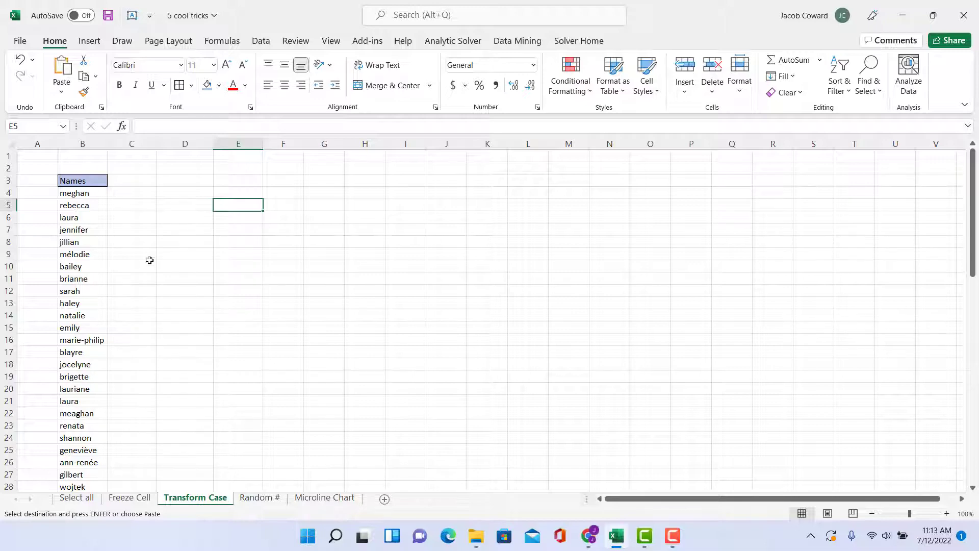
click(130, 194)
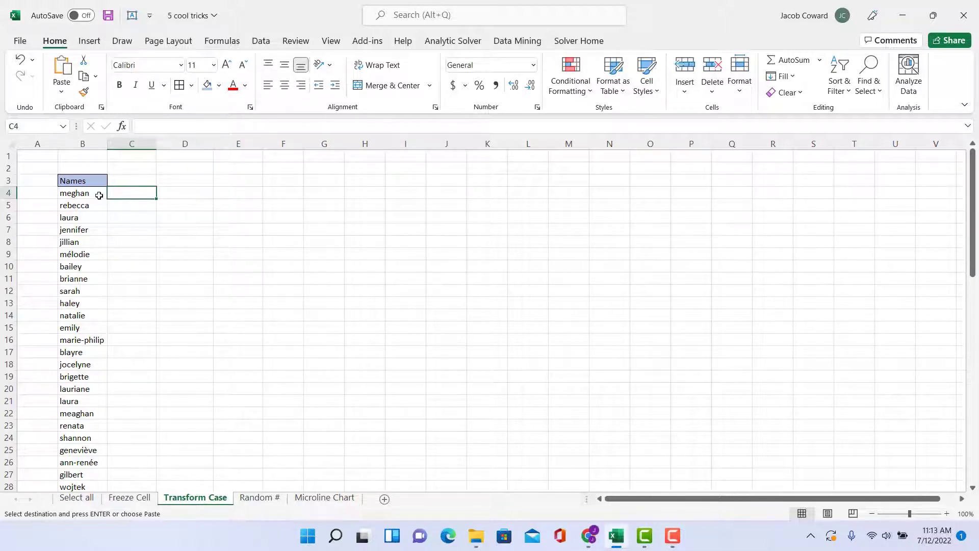
click(234, 40)
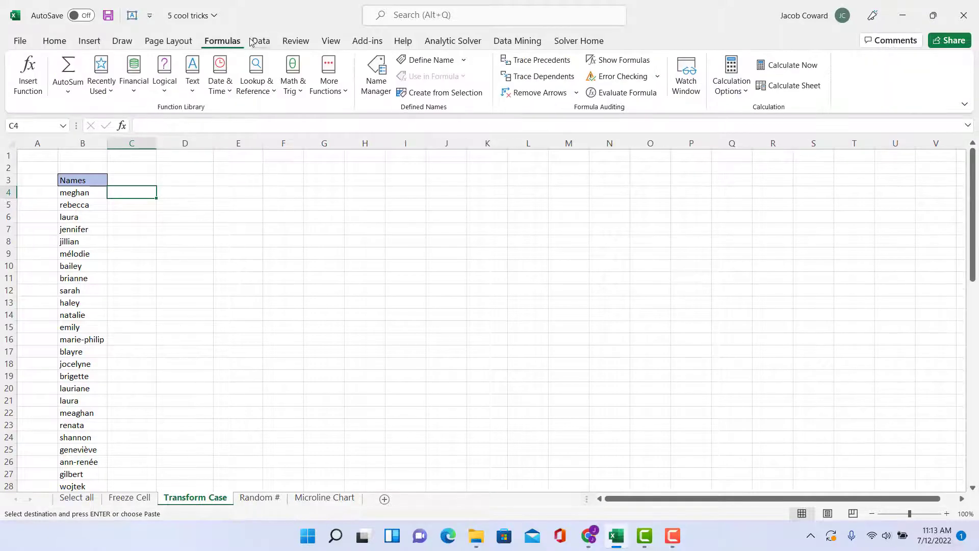
click(197, 79)
scroll(240, 335, down, 4)
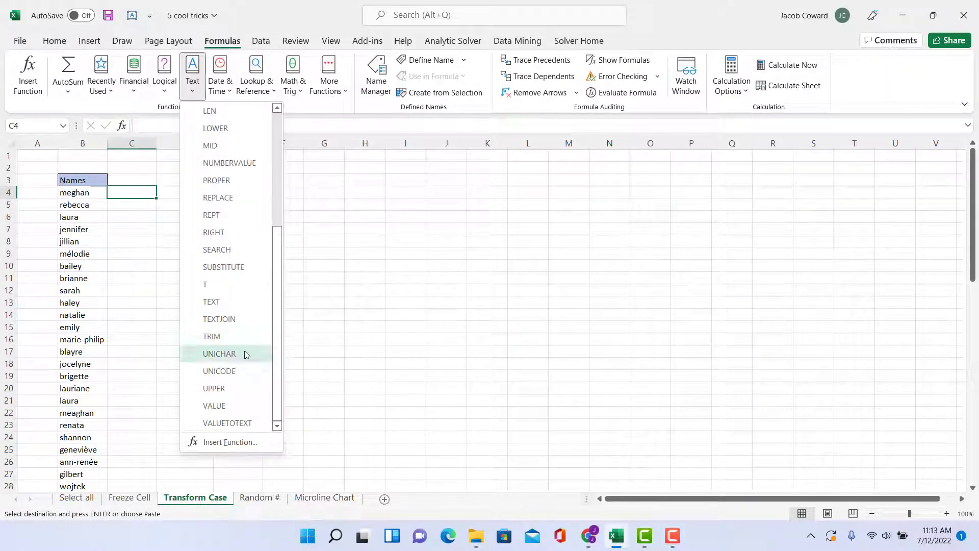
click(233, 389)
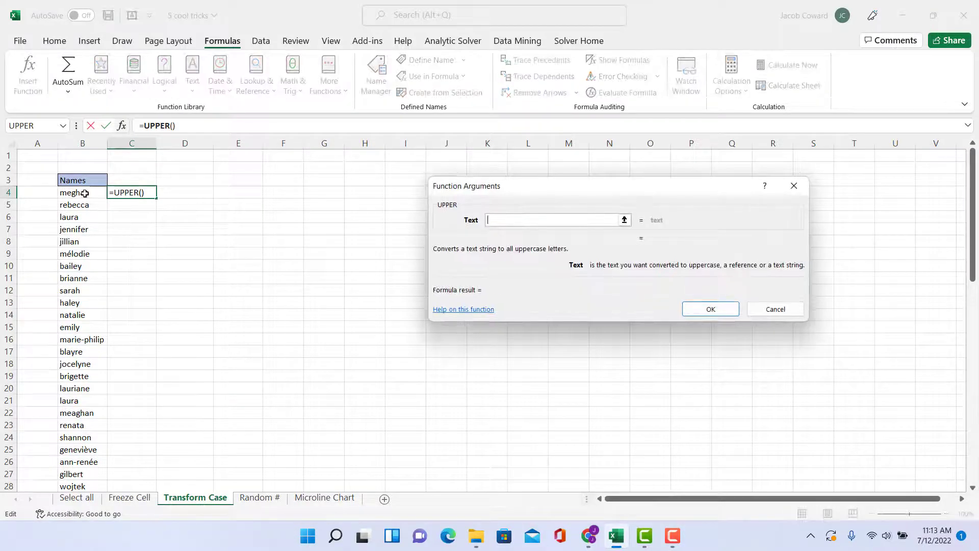
click(85, 193)
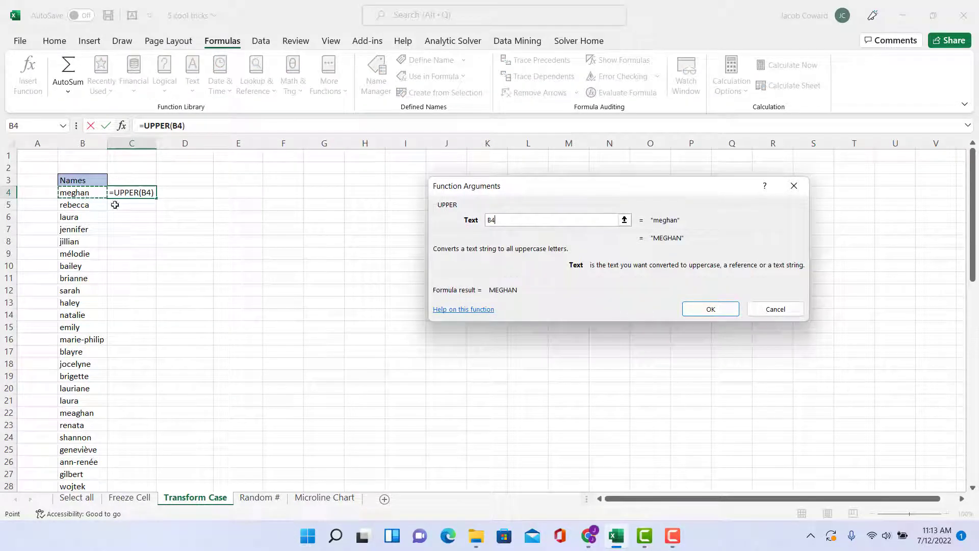
click(723, 314)
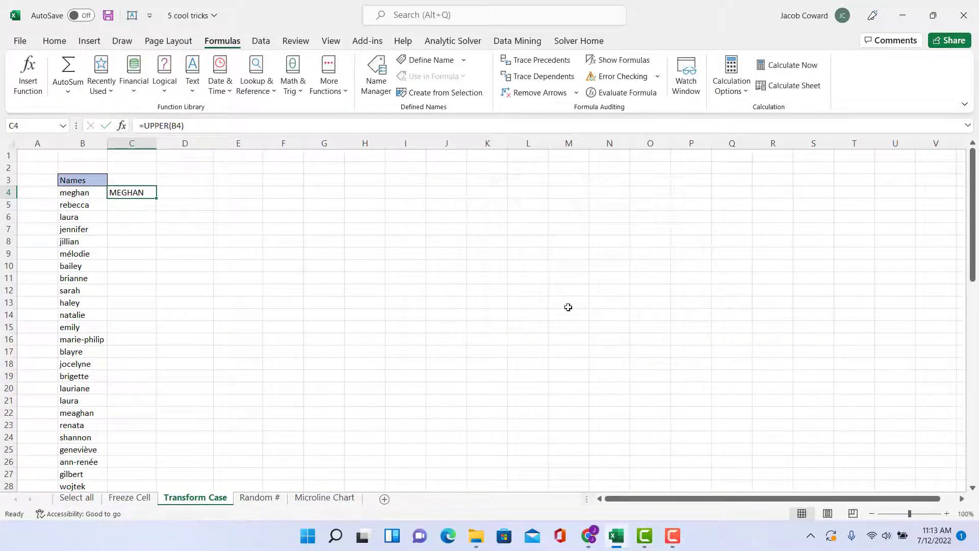
Fill the UPPER formula down column C for the whole names list and autofit the column's width.
double_click(157, 198)
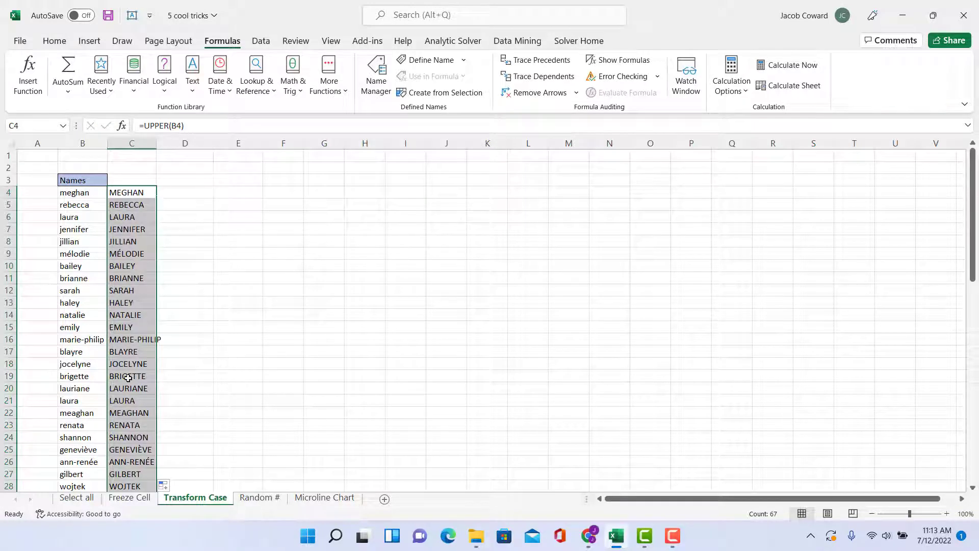
double_click(157, 143)
click(201, 253)
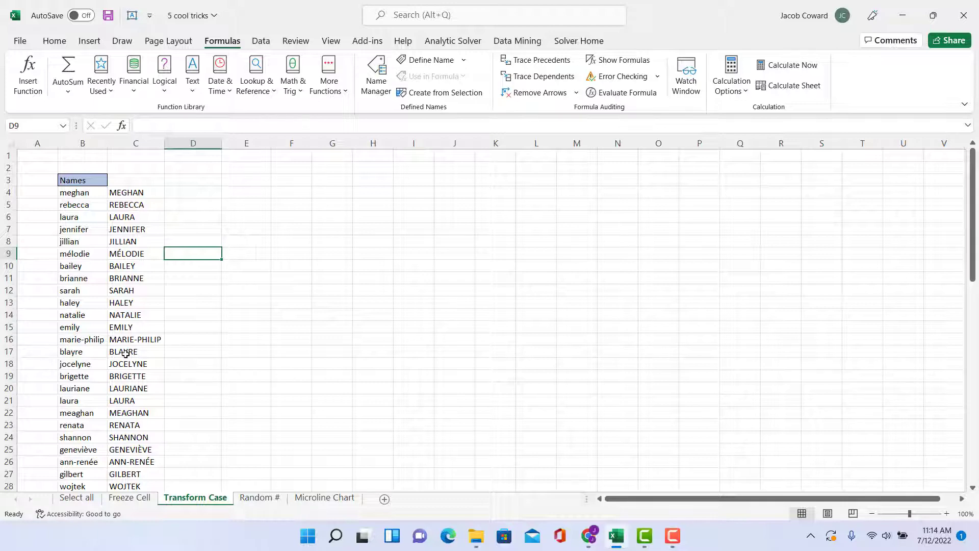
Insert the LOWER function in cell D4 with C4 as its text, and fill it down column D for all names.
click(194, 192)
click(193, 81)
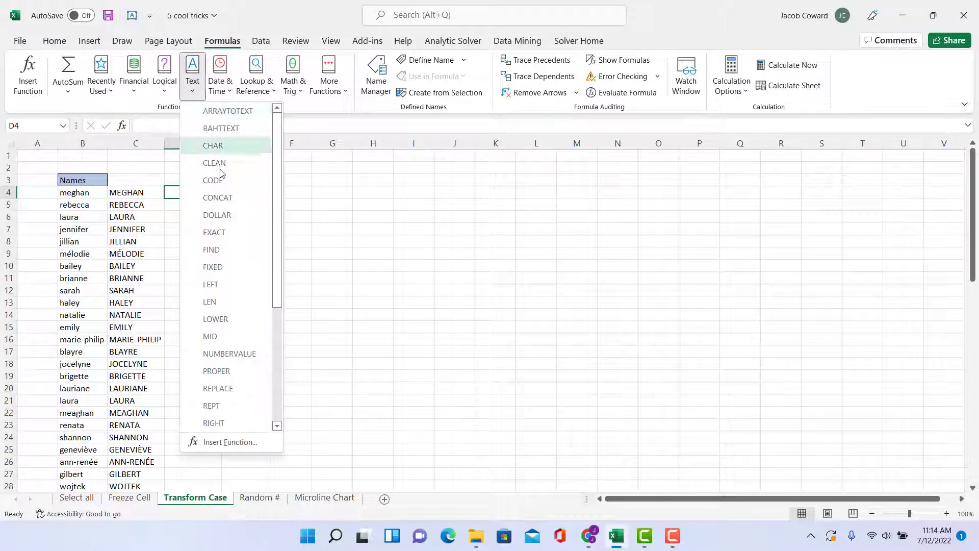
click(234, 320)
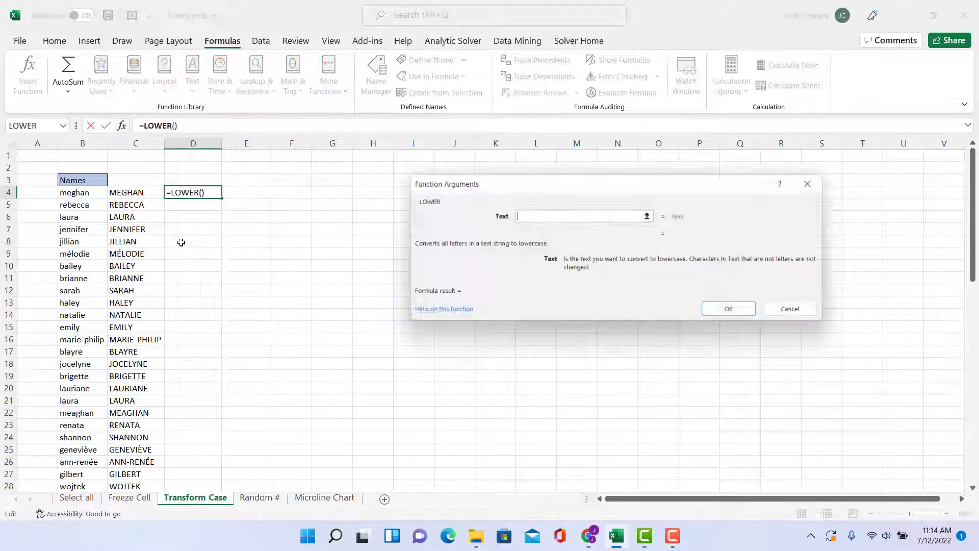
click(140, 193)
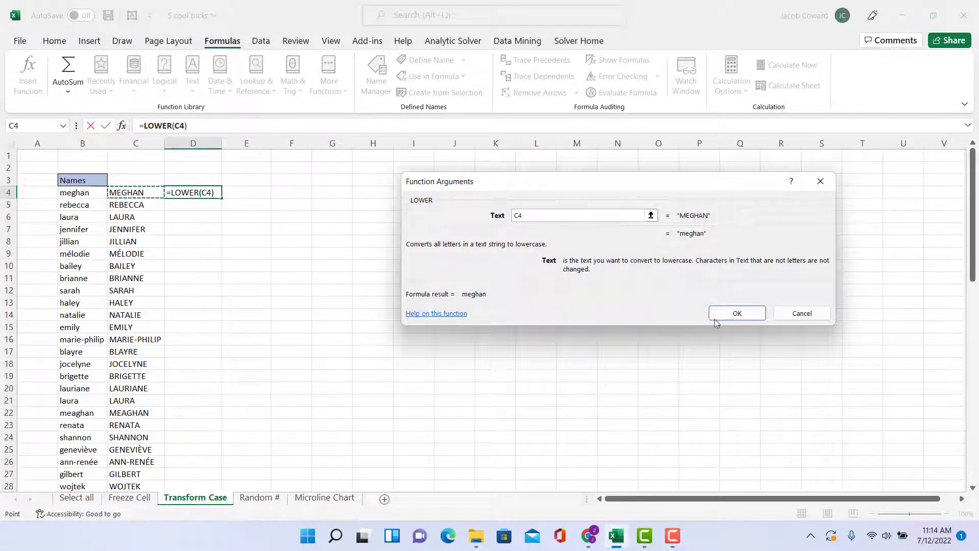
click(738, 313)
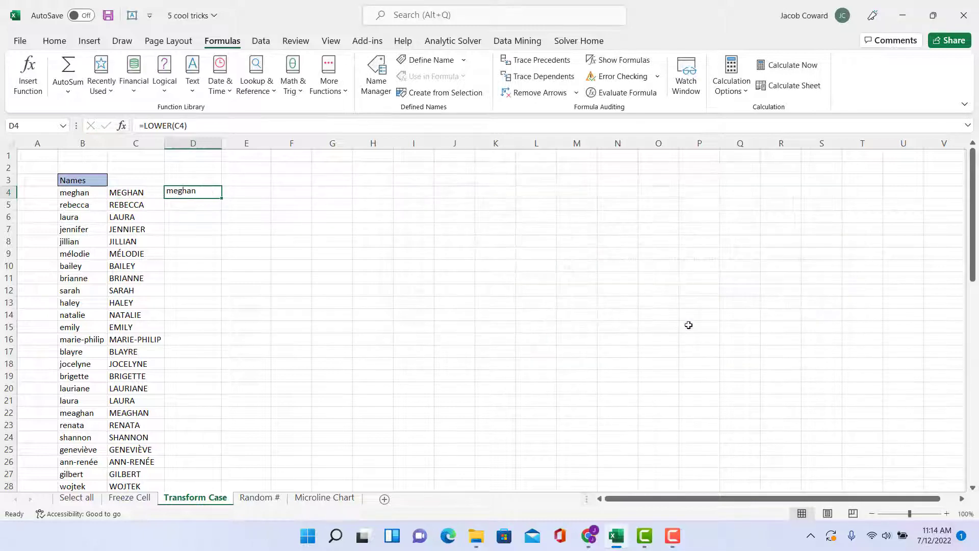
double_click(222, 198)
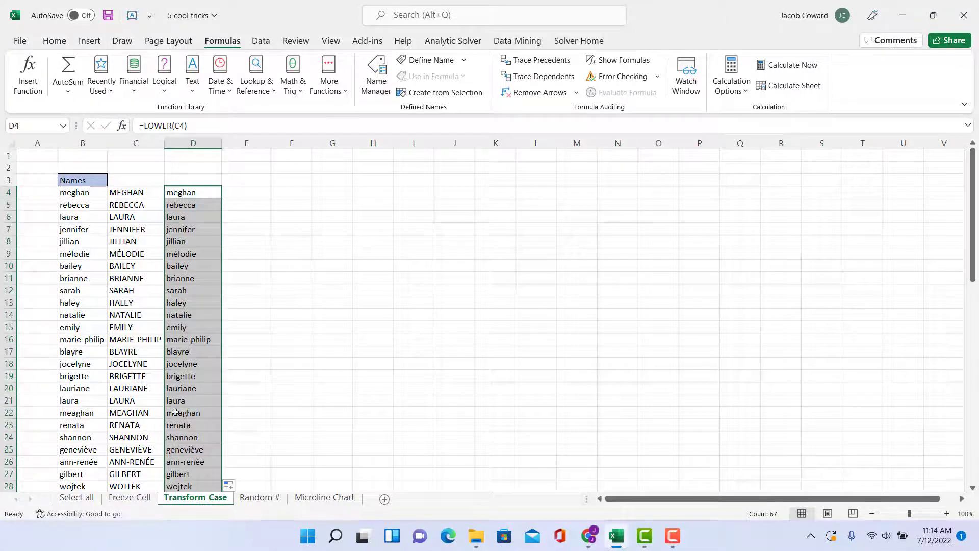
Insert the PROPER function in cell E4, with D4 as its text argument.
click(239, 197)
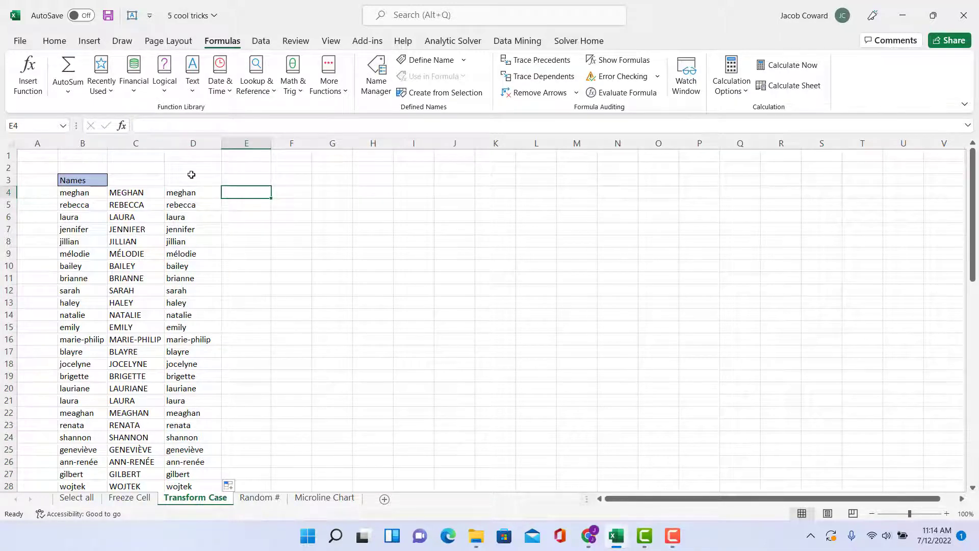
click(193, 77)
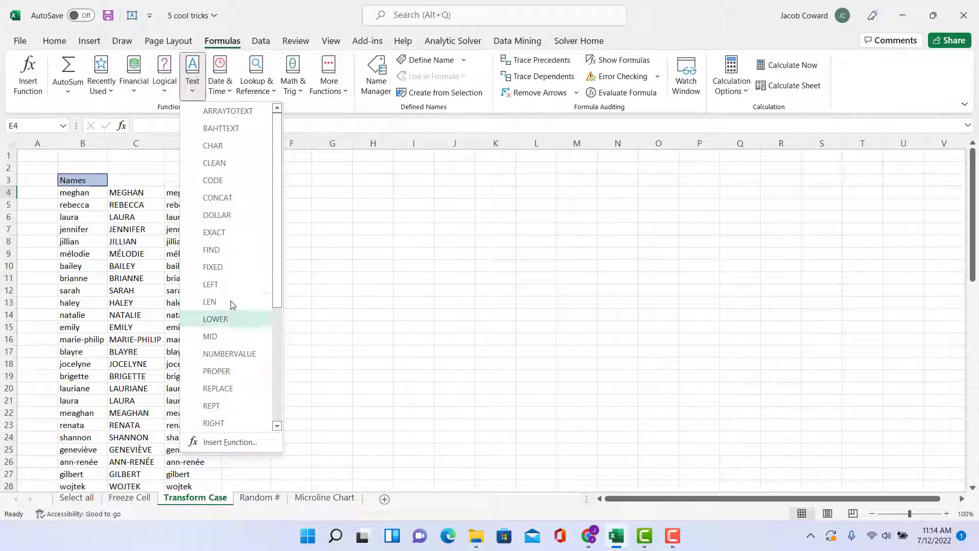
click(237, 363)
click(201, 193)
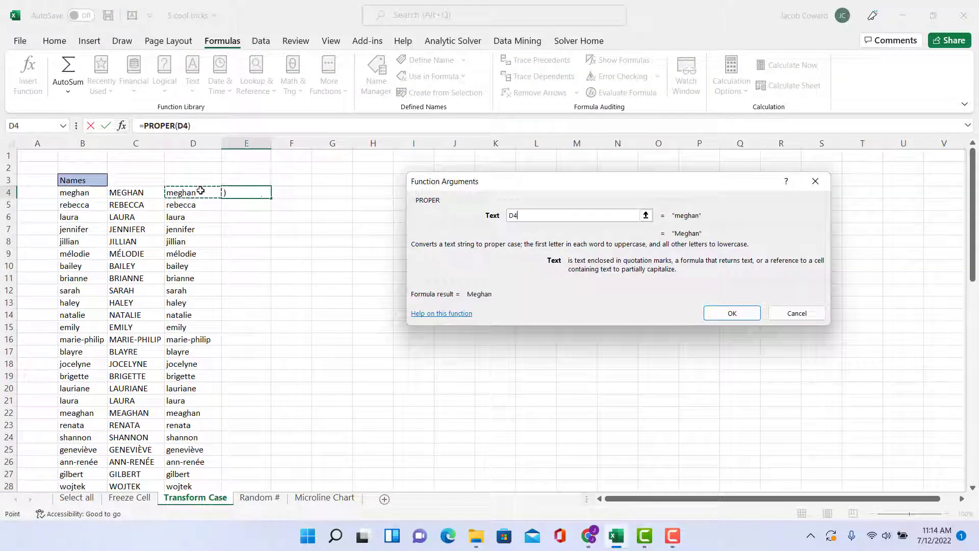
click(722, 313)
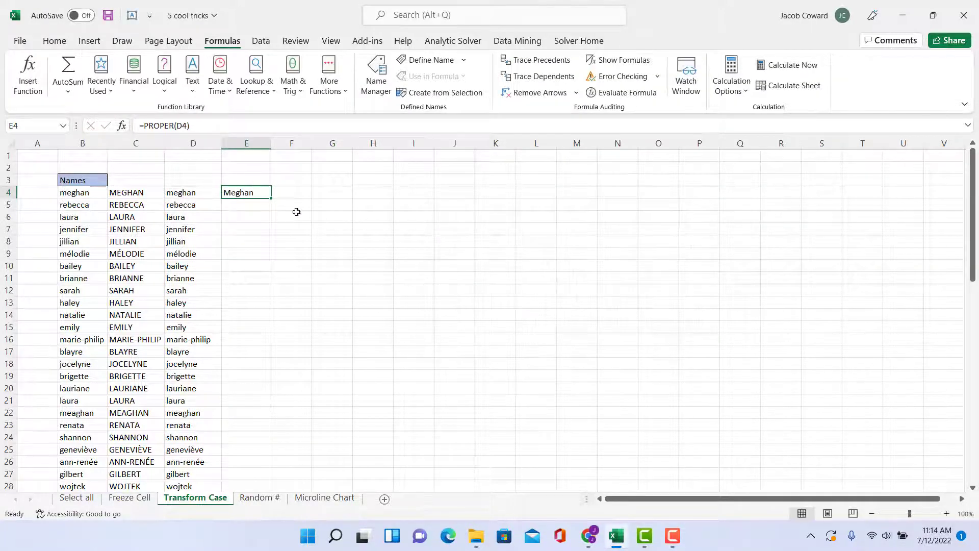
Fill the PROPER formula down column E for all names, and check the capitalization, including the hyphenated name in E16.
double_click(271, 198)
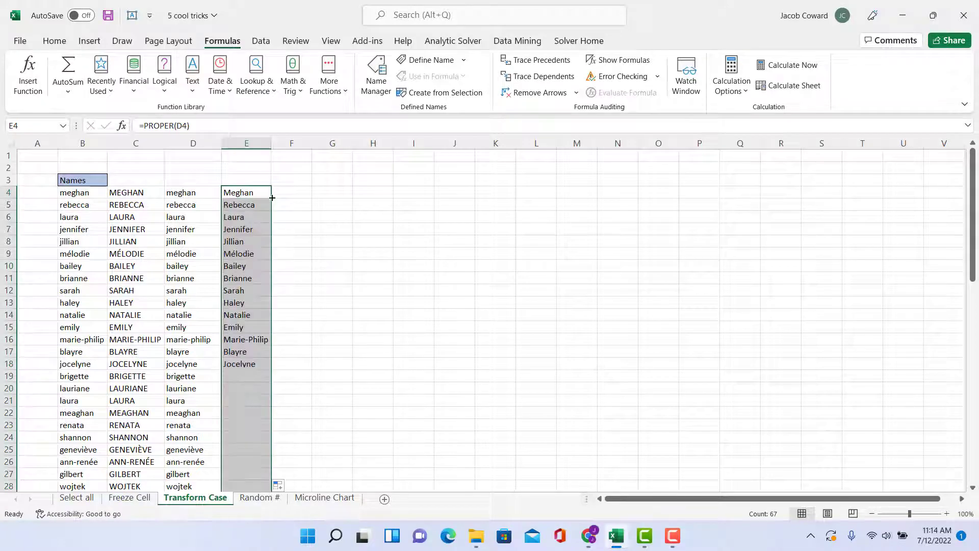
click(280, 333)
scroll(240, 380, down, 2)
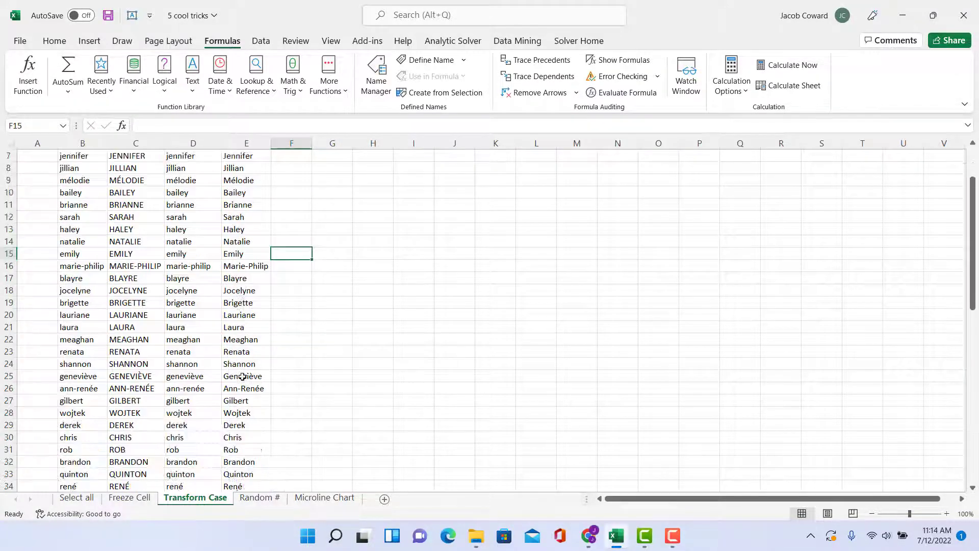
scroll(241, 388, down, 3)
scroll(242, 417, up, 5)
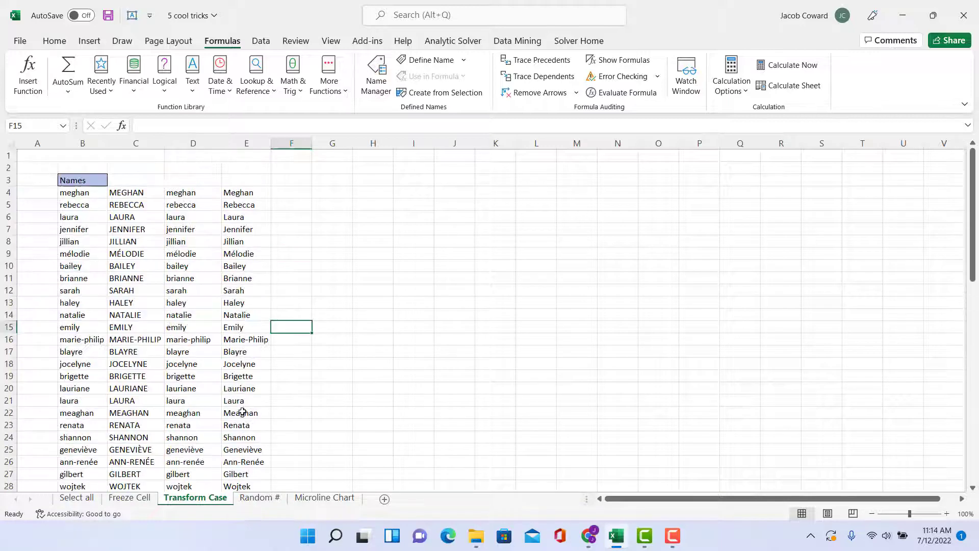
click(232, 339)
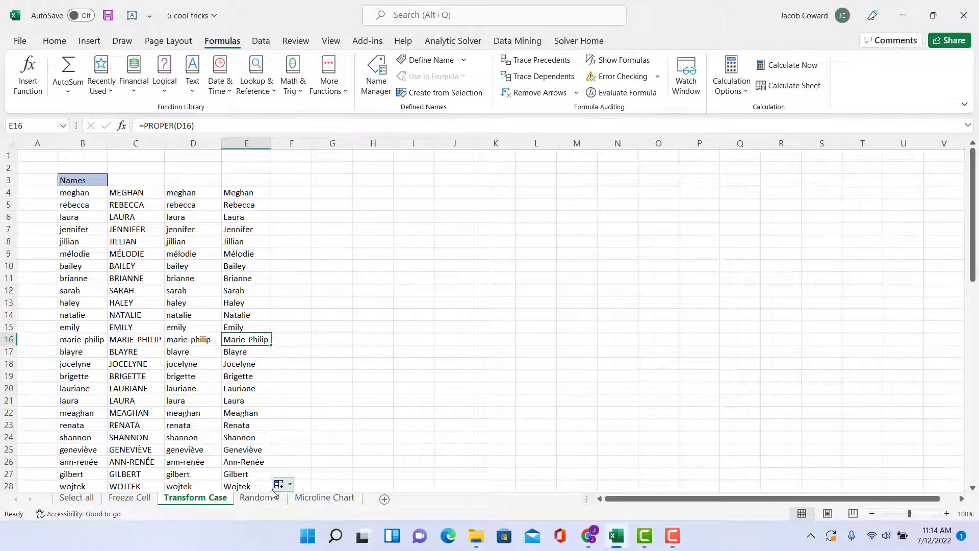
On the Random # sheet, enter RANDBETWEEN in E5 with bottom 20 and top 60, and fill it across the Sales Data table E5:P10.
click(257, 498)
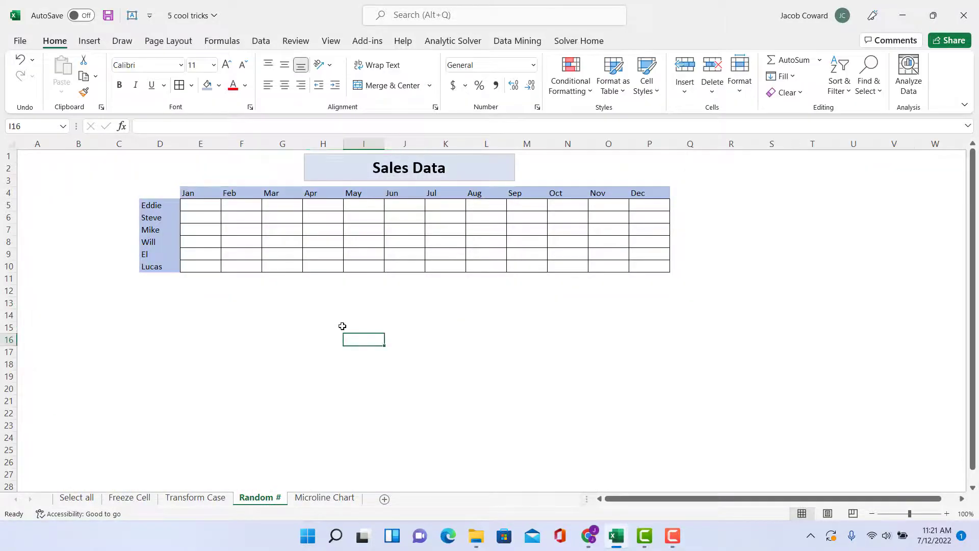
click(204, 207)
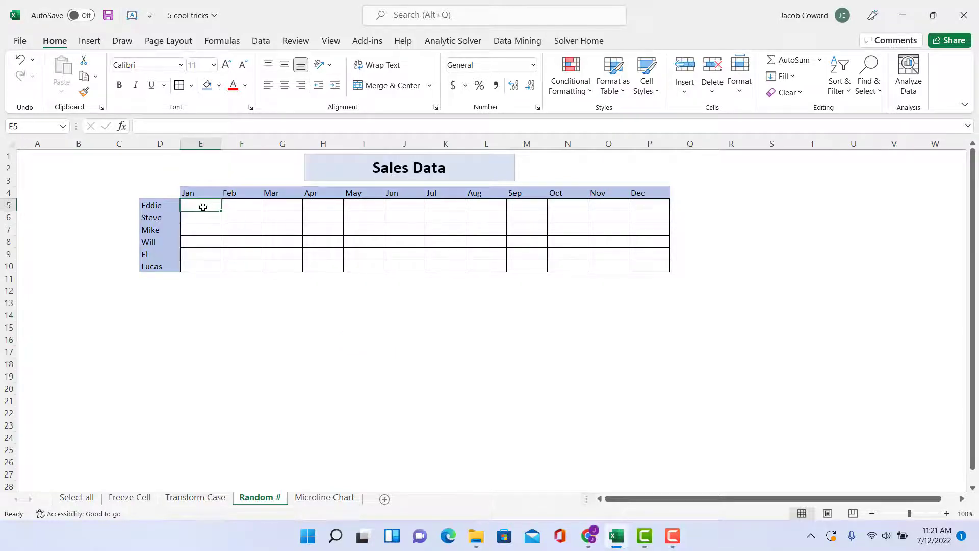
text(=)
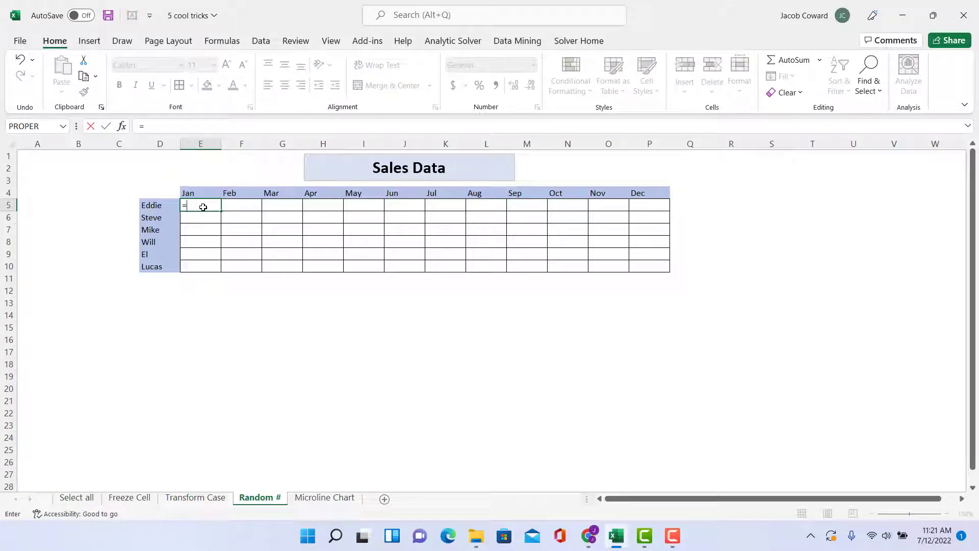
text(rand)
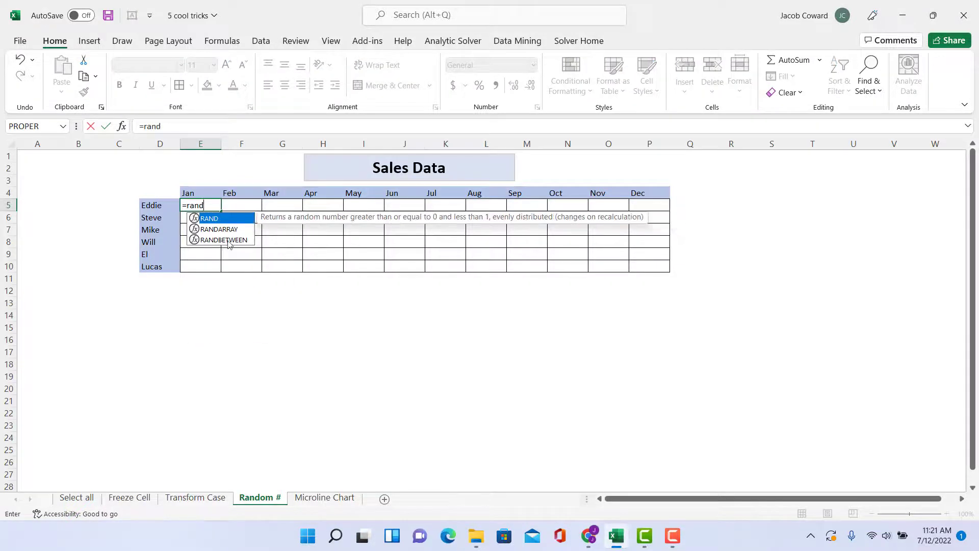
double_click(227, 241)
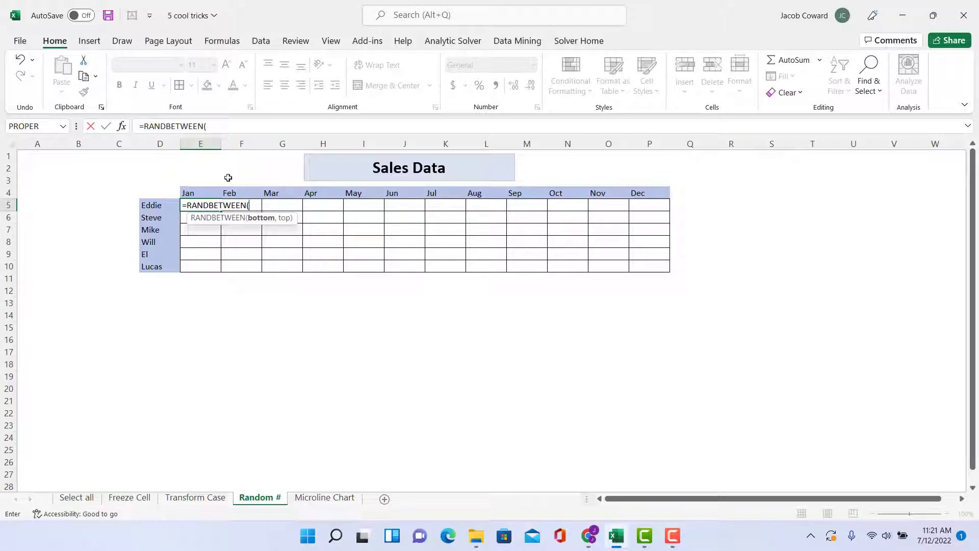
click(121, 126)
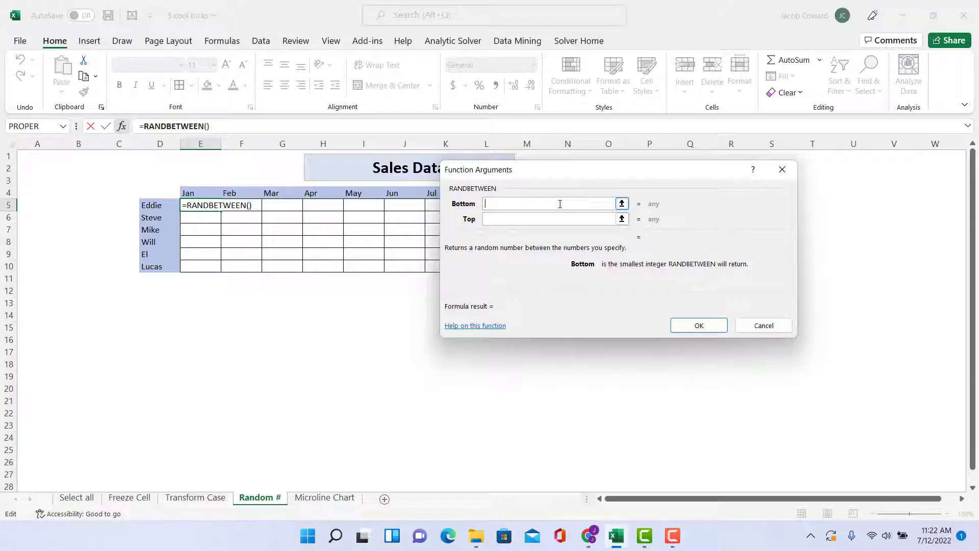
text(20)
click(545, 214)
text(60)
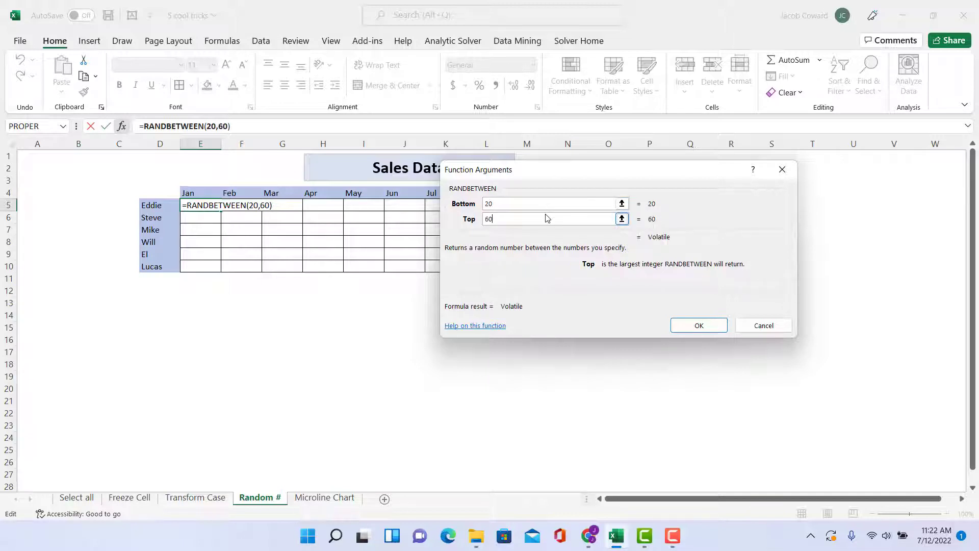
click(699, 326)
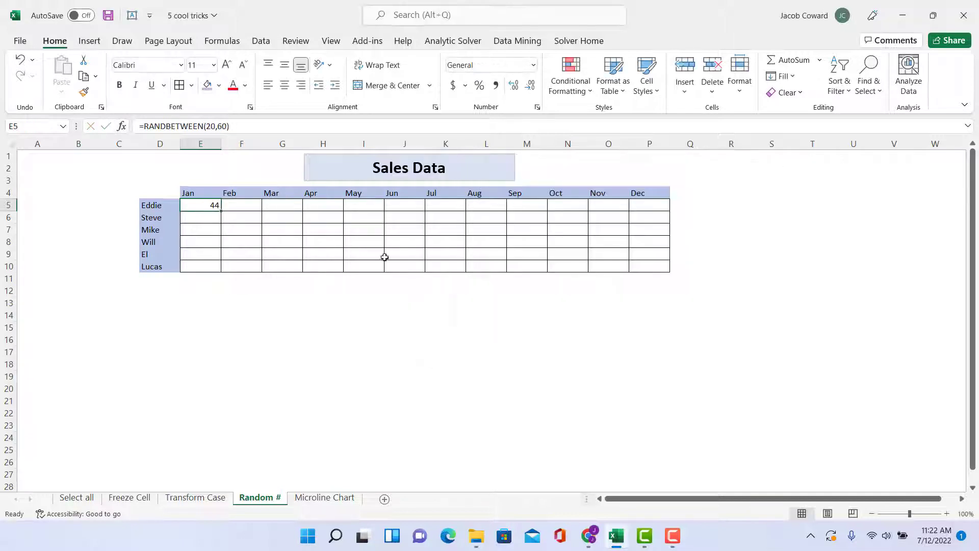
drag(221, 210, 678, 276)
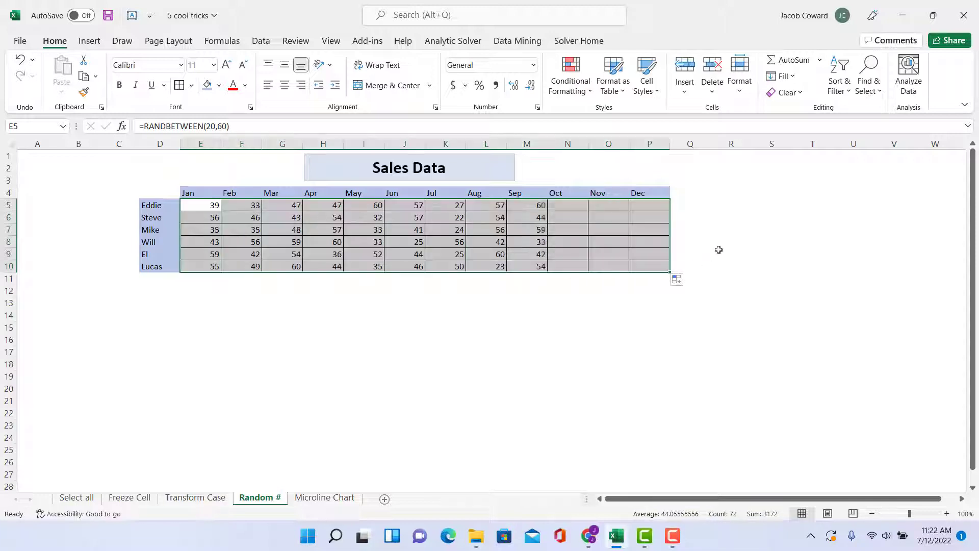
click(722, 252)
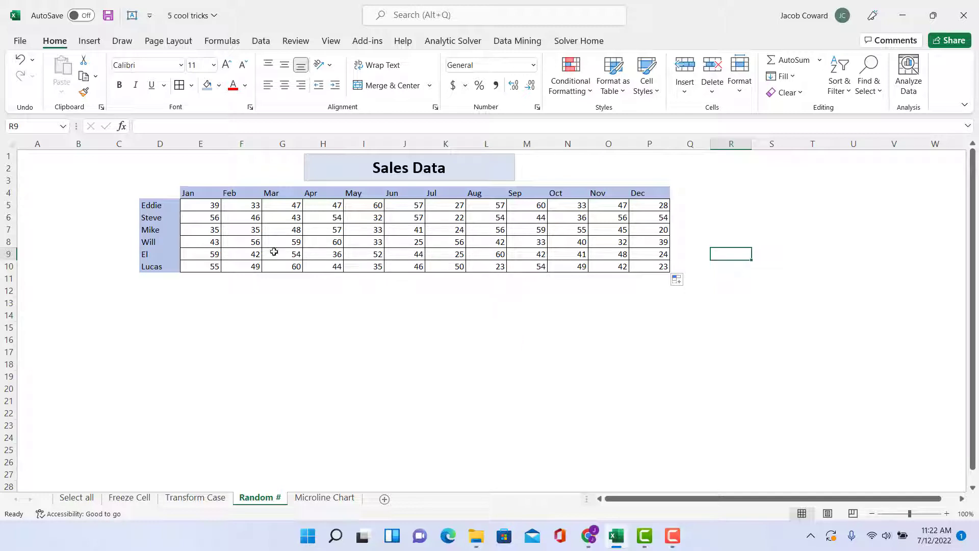
Copy the random sales figures in E5:P10 and paste them over the same cells as values only.
drag(212, 208, 661, 266)
right_click(627, 256)
click(674, 167)
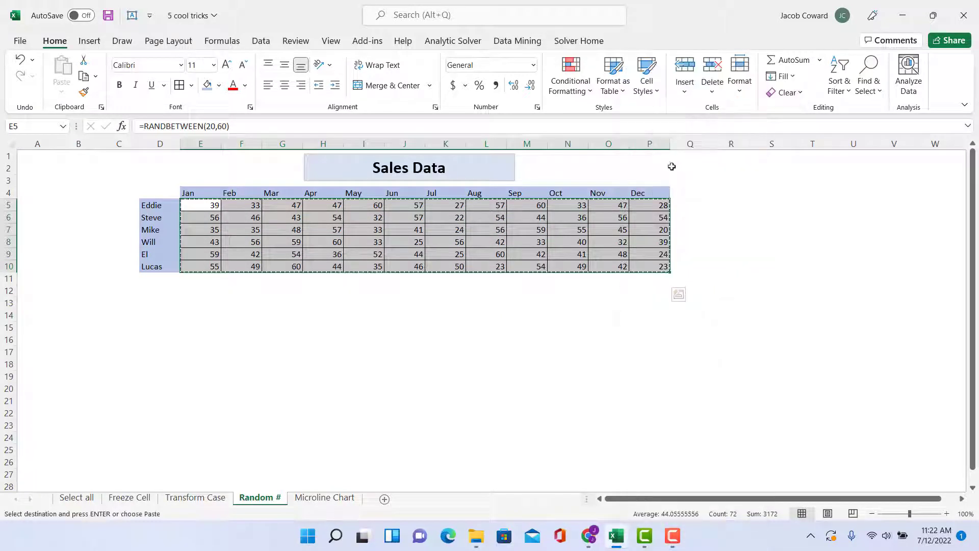
right_click(210, 211)
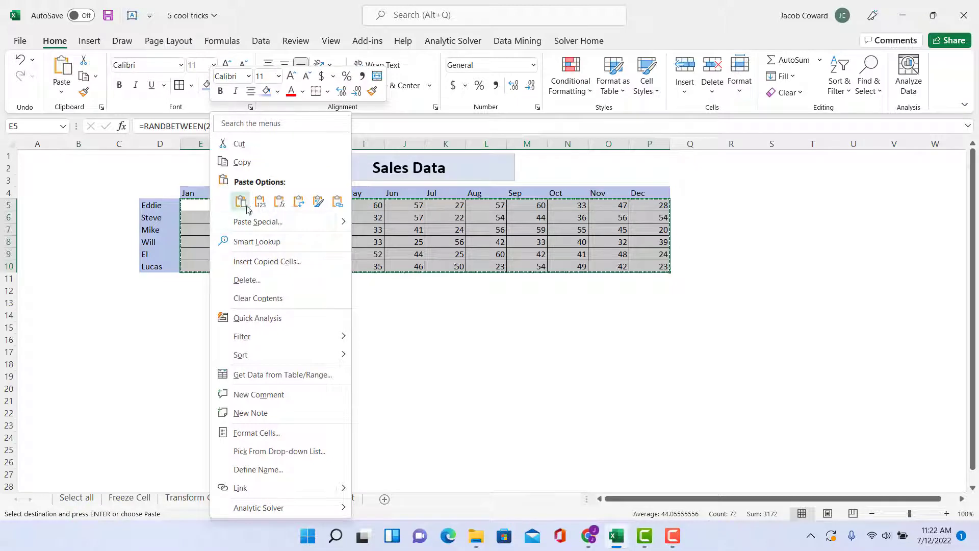
click(259, 211)
click(269, 231)
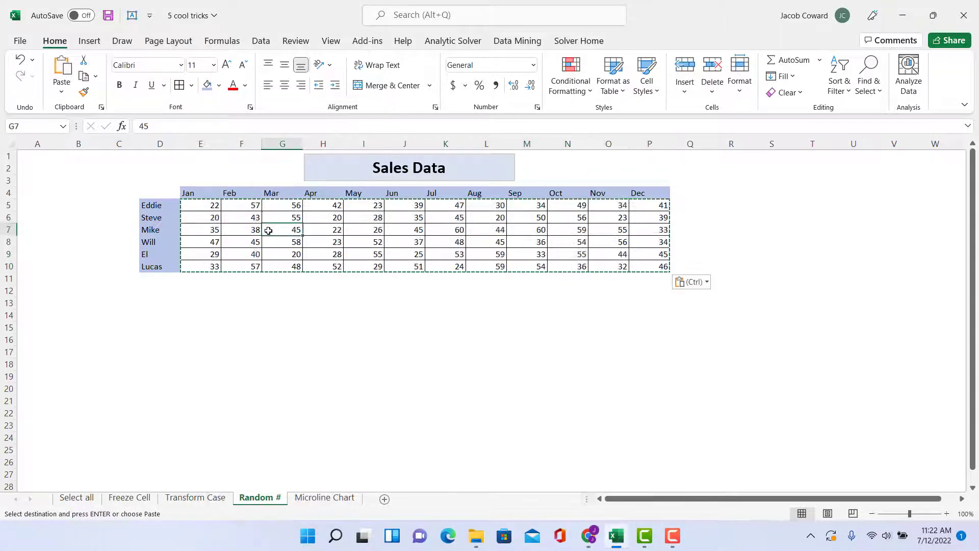
Examine cells across the Sales Data table on the Random # sheet to check whether they hold fixed values or formulas.
click(403, 230)
click(447, 242)
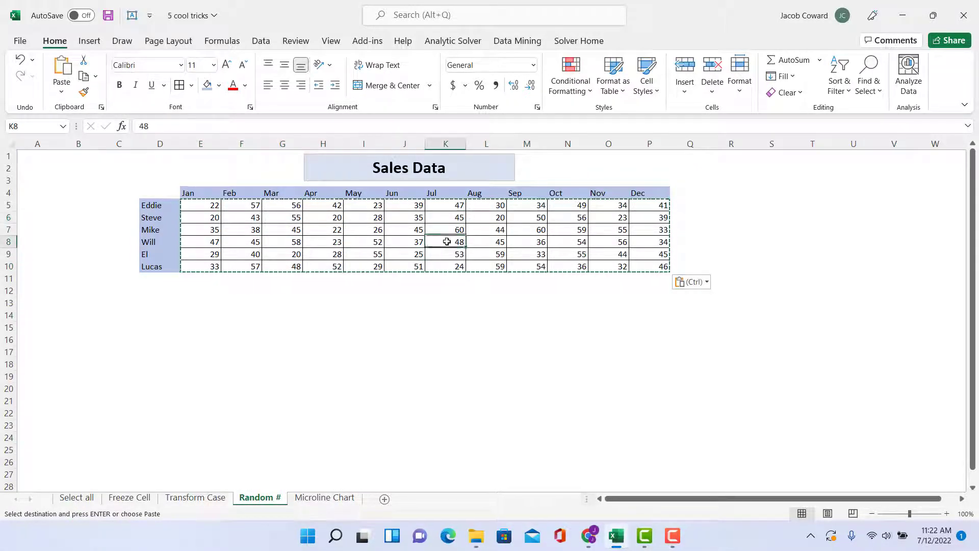
click(209, 206)
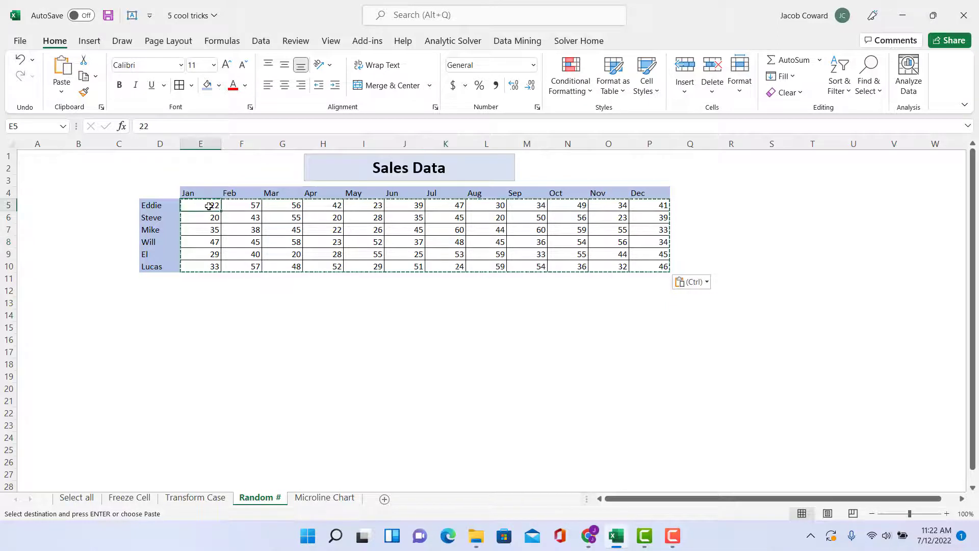
key(ctrl+shift+End)
click(364, 243)
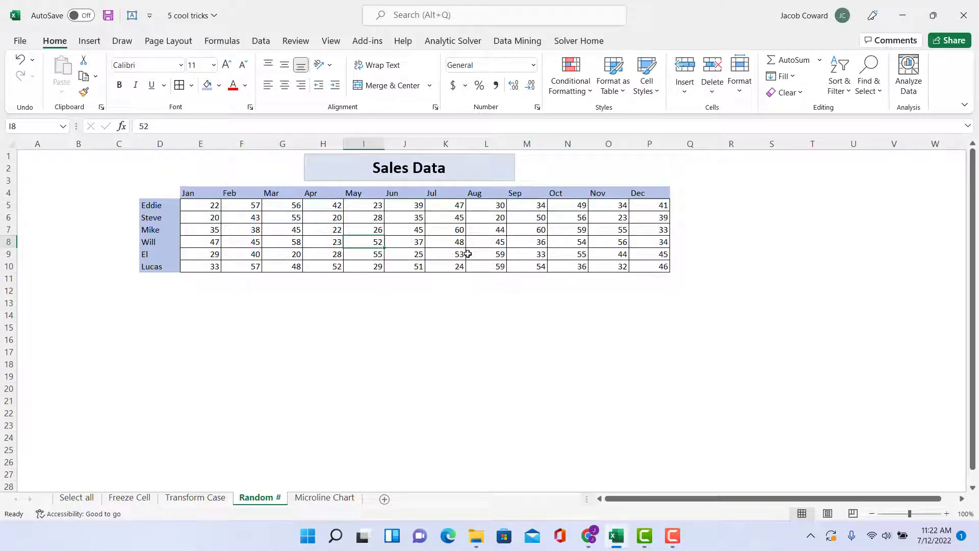
click(540, 232)
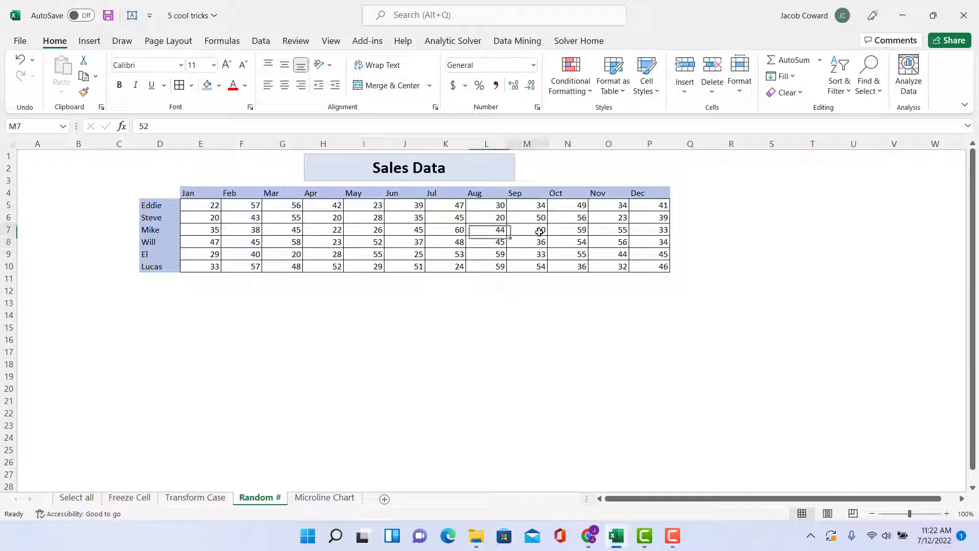
click(590, 242)
click(590, 216)
click(431, 252)
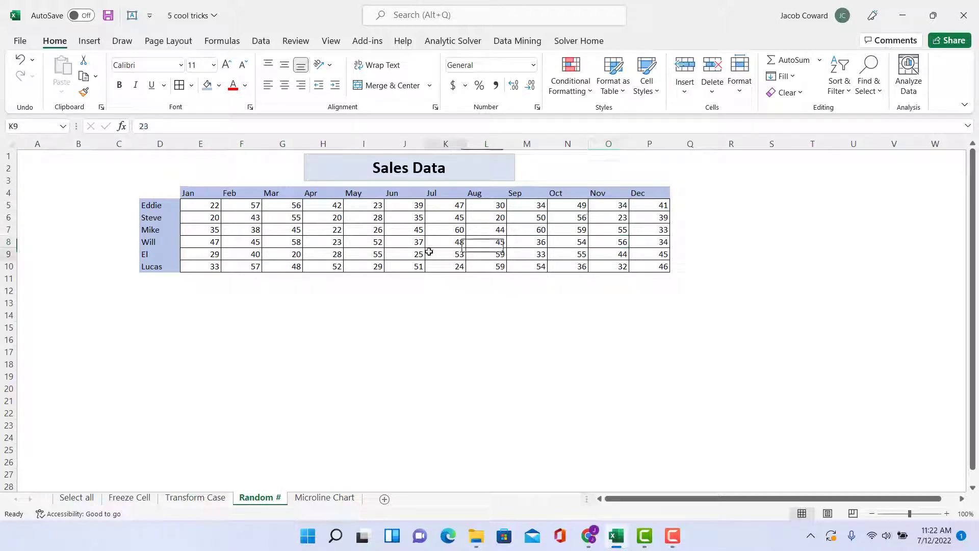
click(206, 204)
click(224, 233)
click(270, 220)
click(294, 244)
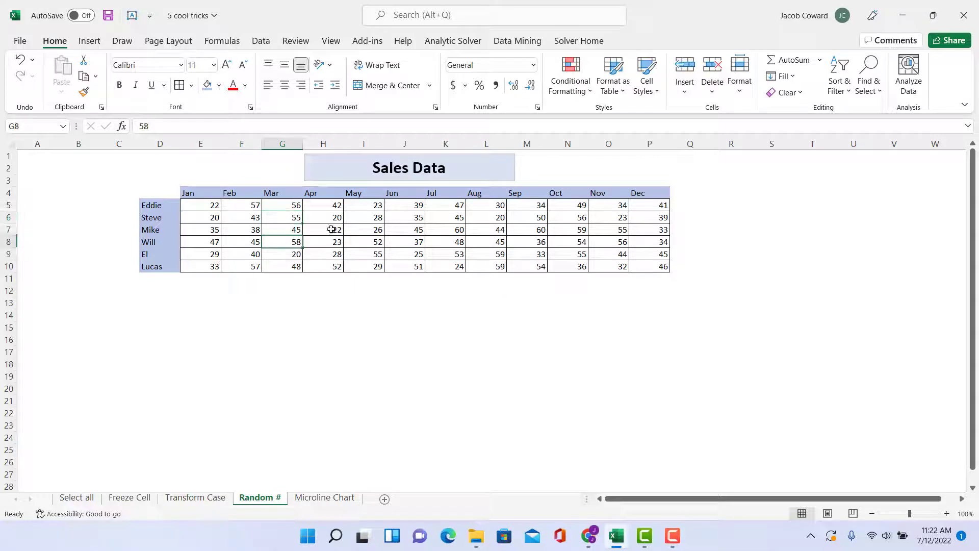
click(332, 229)
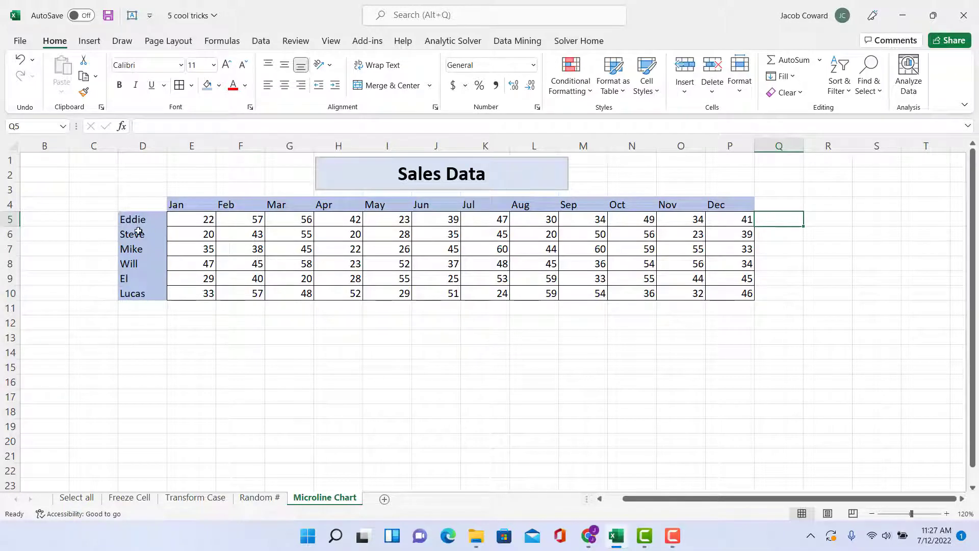
On the Microline Chart sheet, insert a line sparkline in Q5 using the monthly sales data in E5:P5.
click(88, 42)
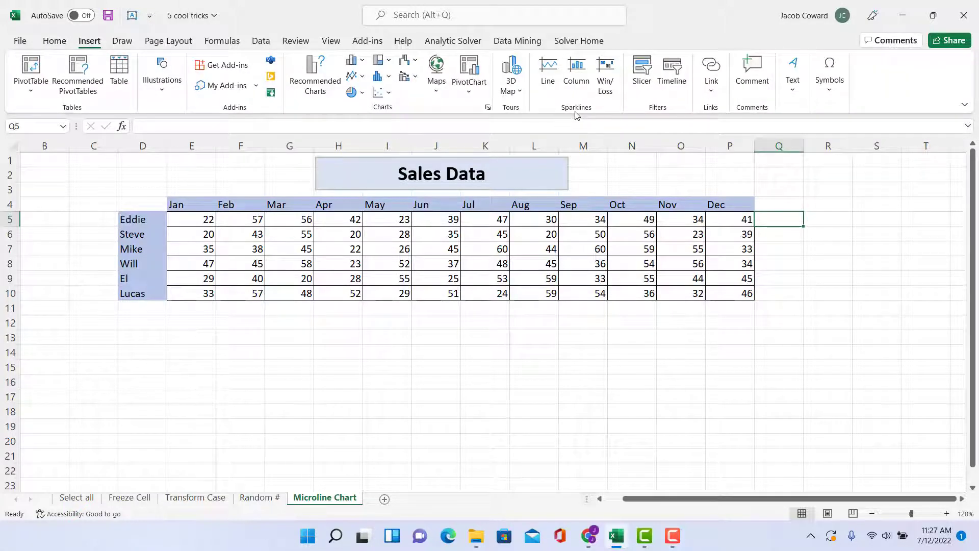
click(550, 82)
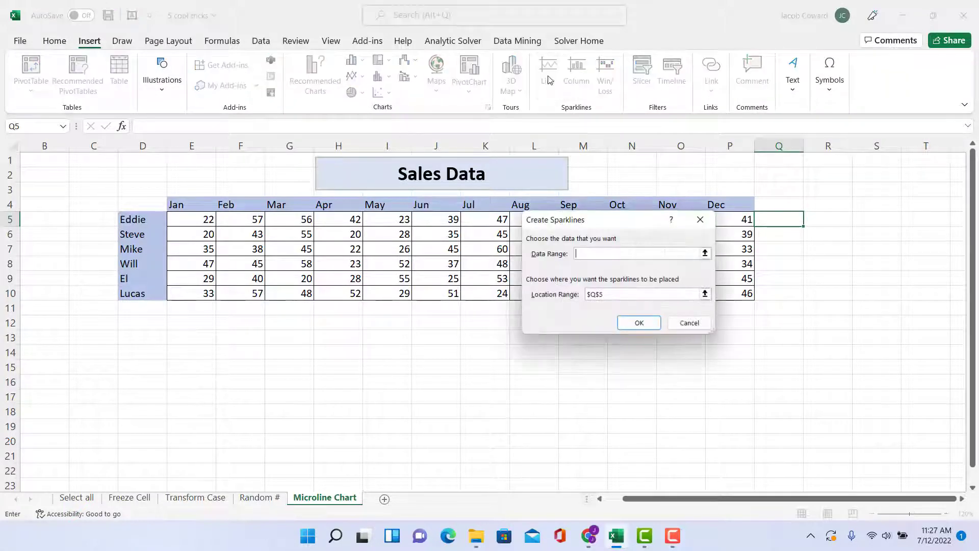
click(212, 220)
drag(212, 220, 721, 223)
click(641, 323)
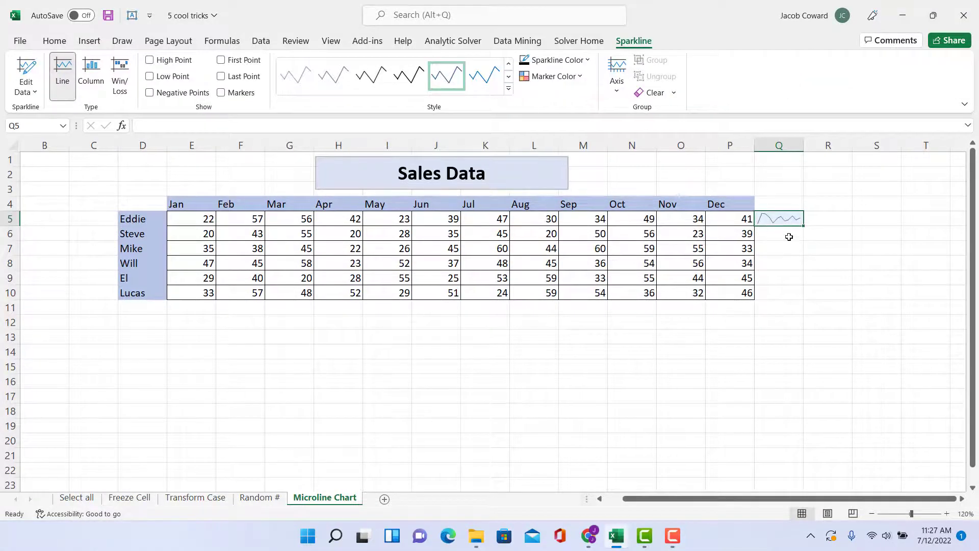
Insert a column sparkline in Q6 from the data in E6:P6 and fill it down through Q10.
click(788, 235)
click(90, 41)
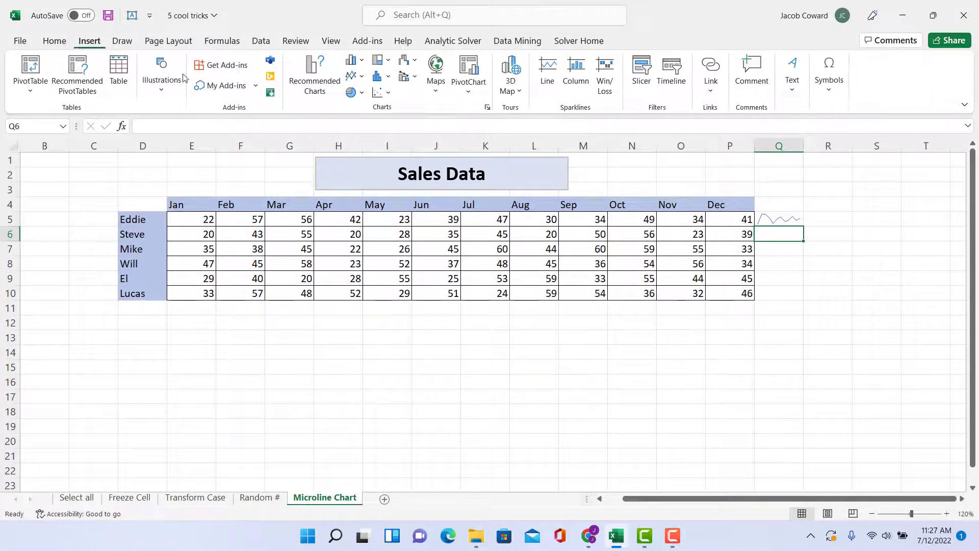
click(548, 72)
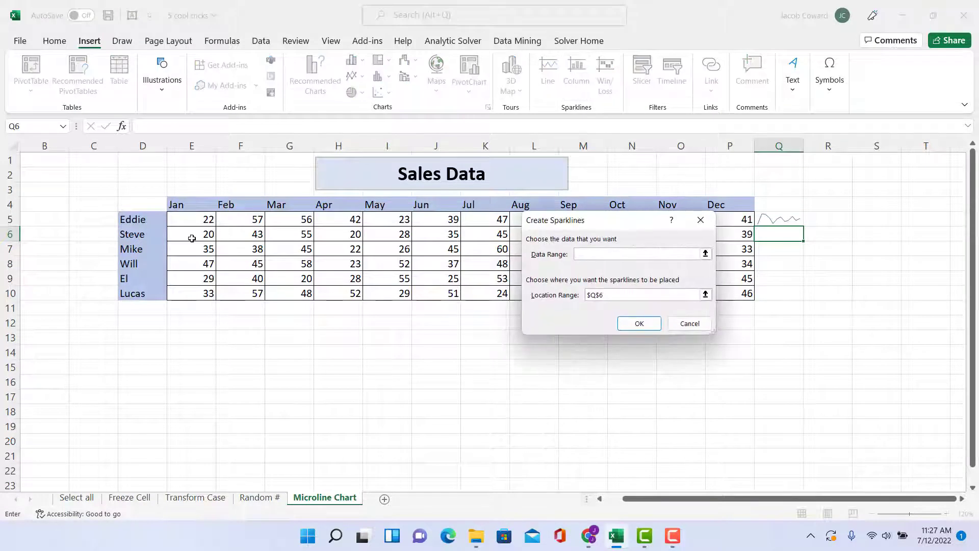
drag(206, 235, 729, 239)
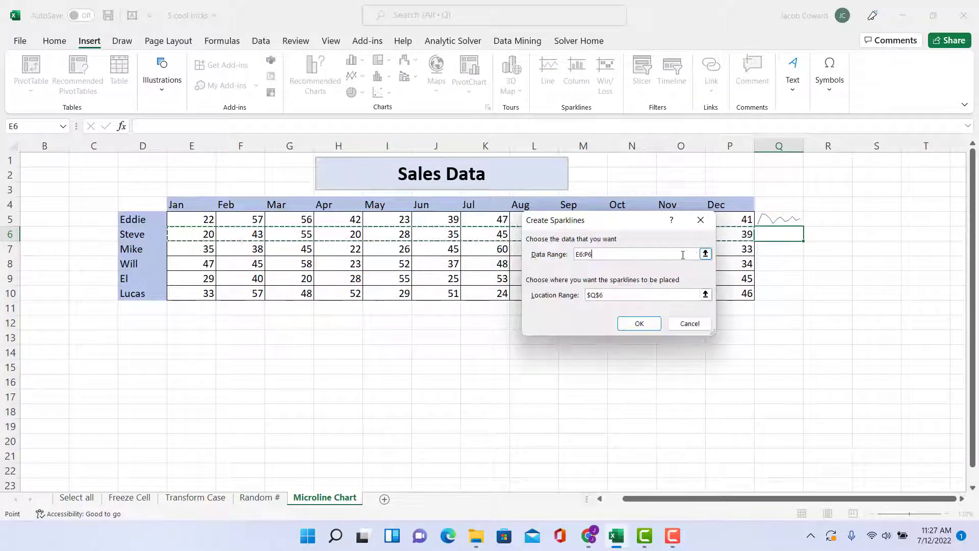
click(642, 322)
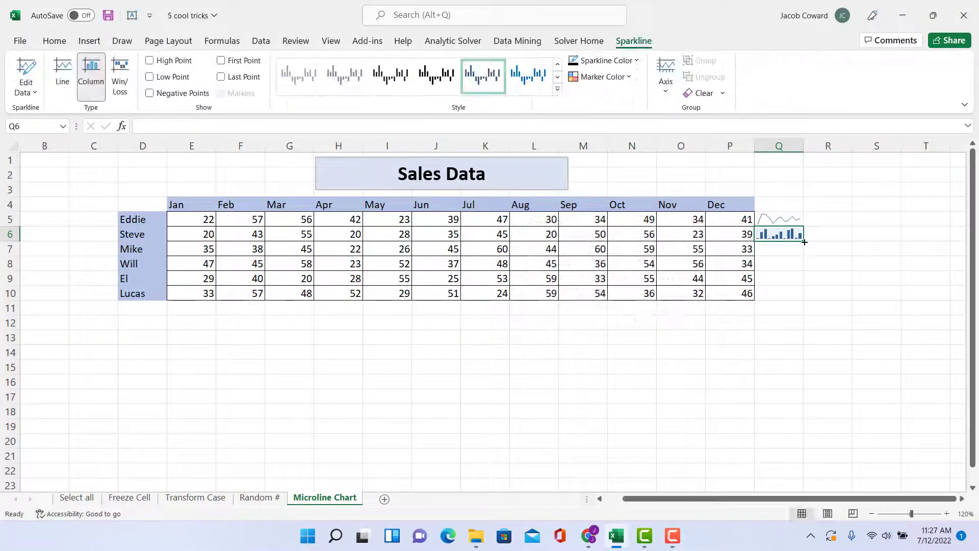
drag(804, 240, 805, 298)
click(850, 281)
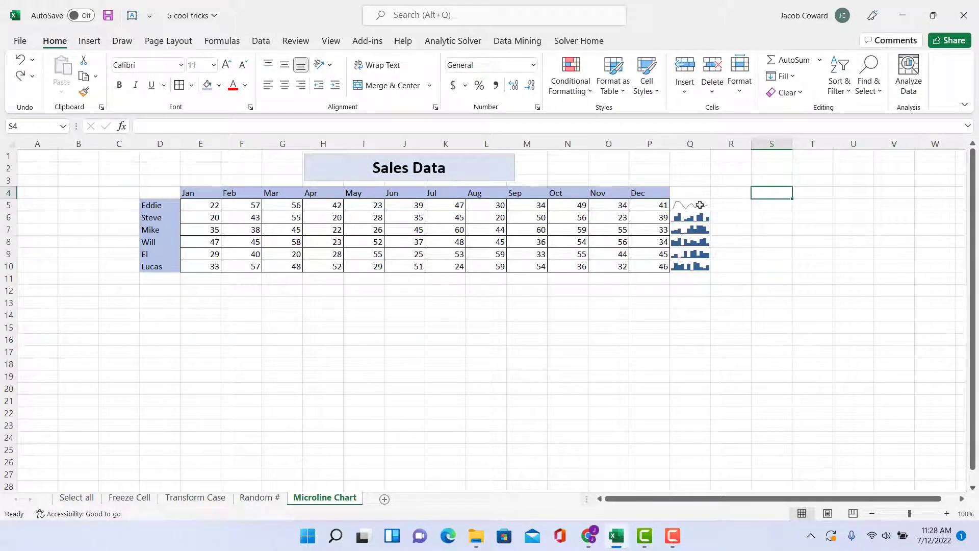
Highlight the high and low points on the column sparklines in Q6:Q10.
click(698, 204)
click(697, 250)
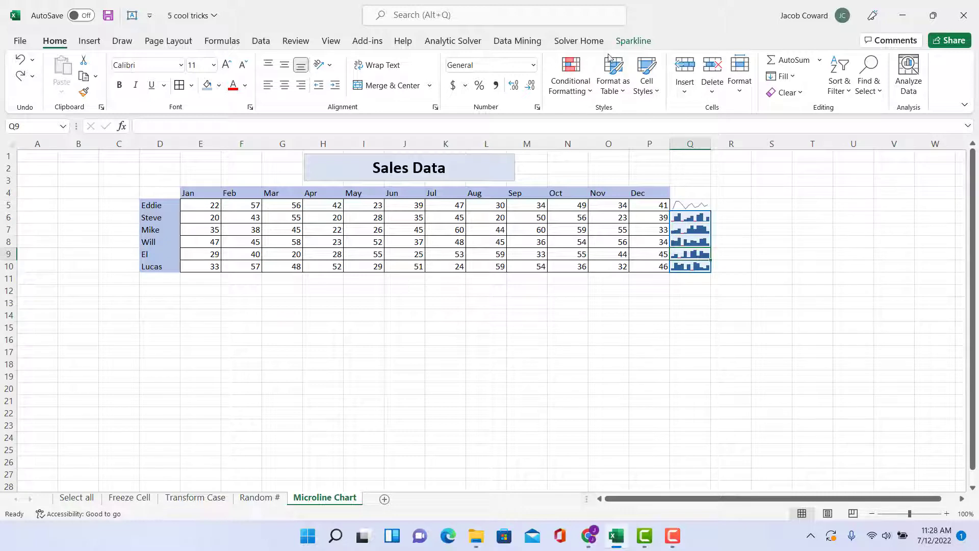
click(634, 41)
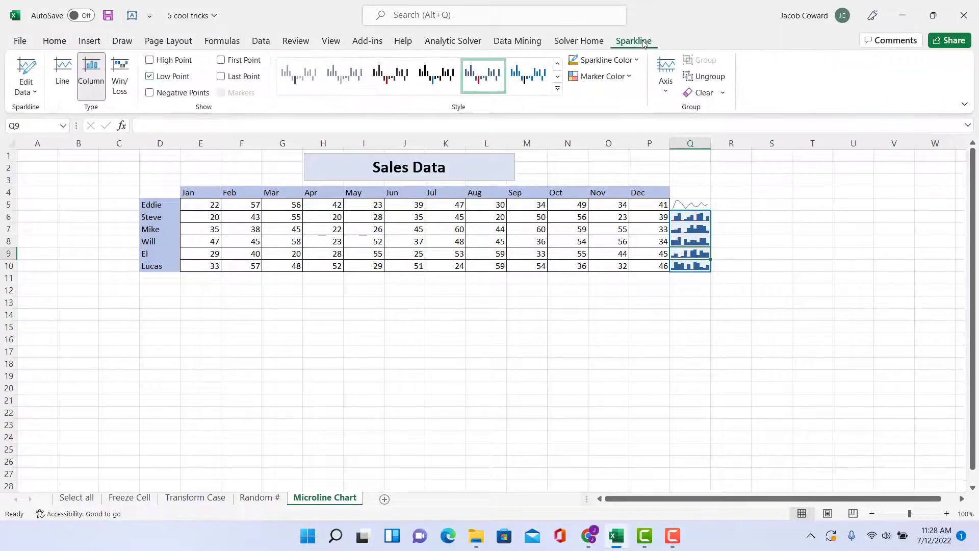
click(150, 76)
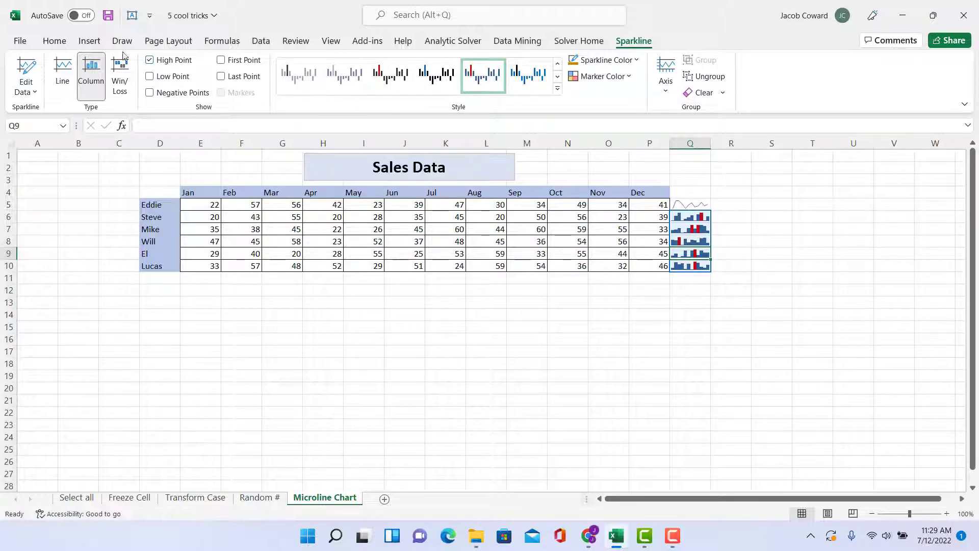
click(150, 77)
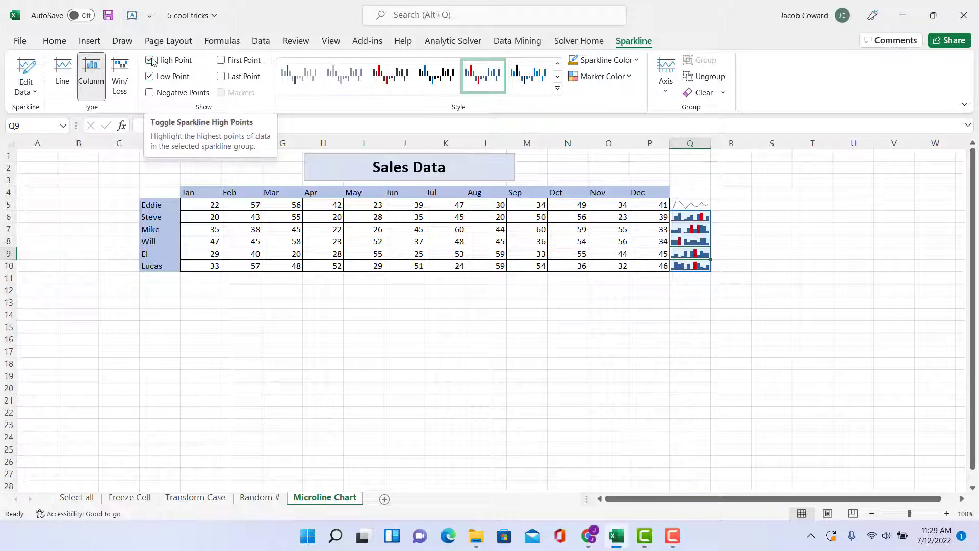
Mark the first and last points on the column sparklines and turn off their high and low point highlighting.
click(230, 65)
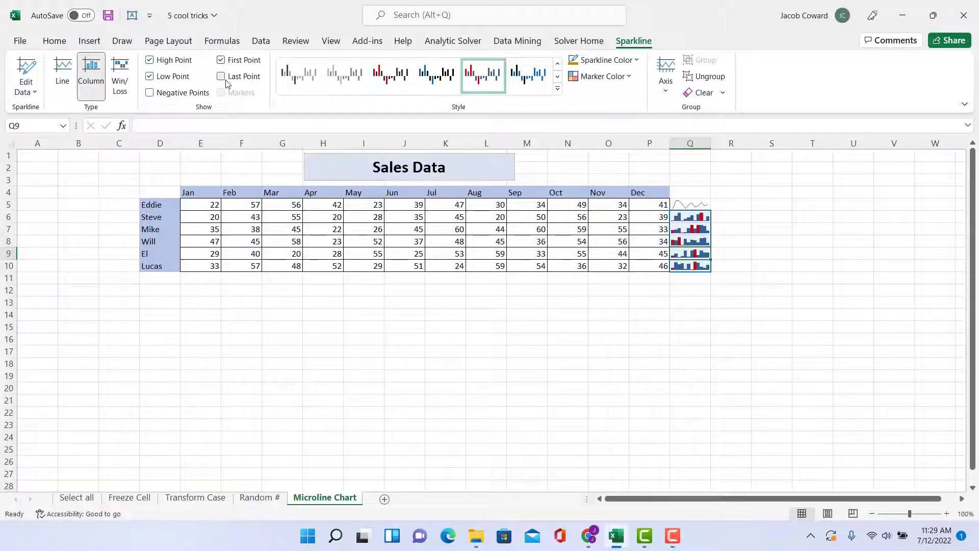
click(223, 77)
click(149, 76)
click(149, 60)
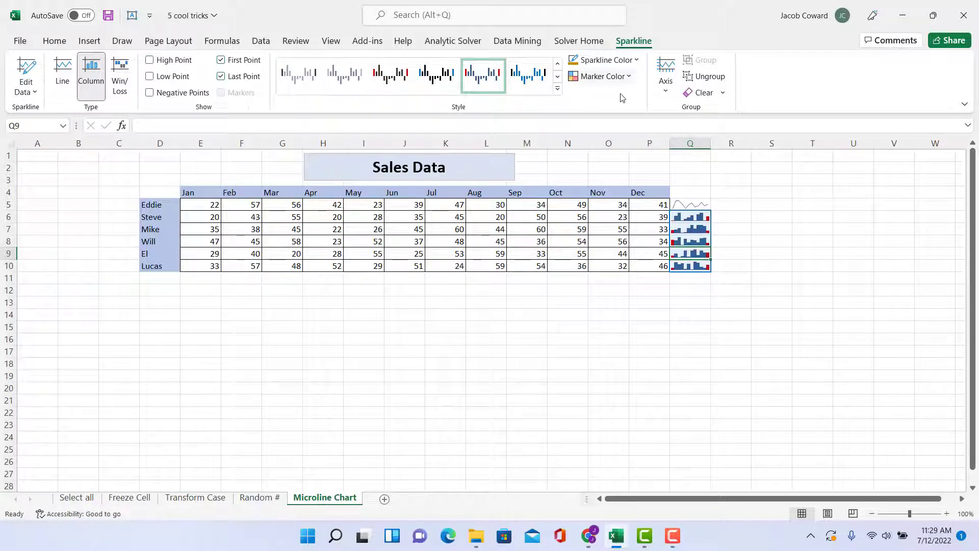
Recolor the column sparklines in Q6:Q10 with a light green theme color.
click(636, 61)
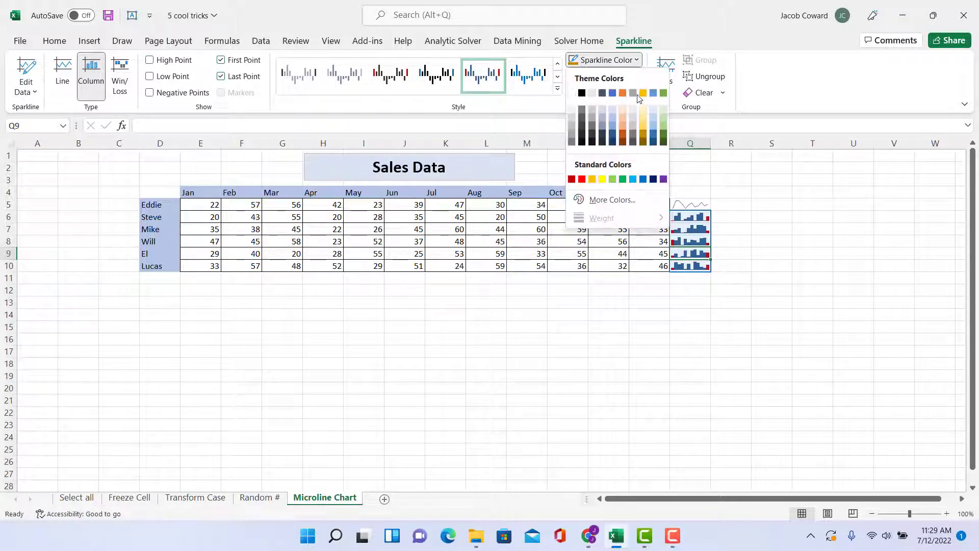
click(663, 128)
click(729, 189)
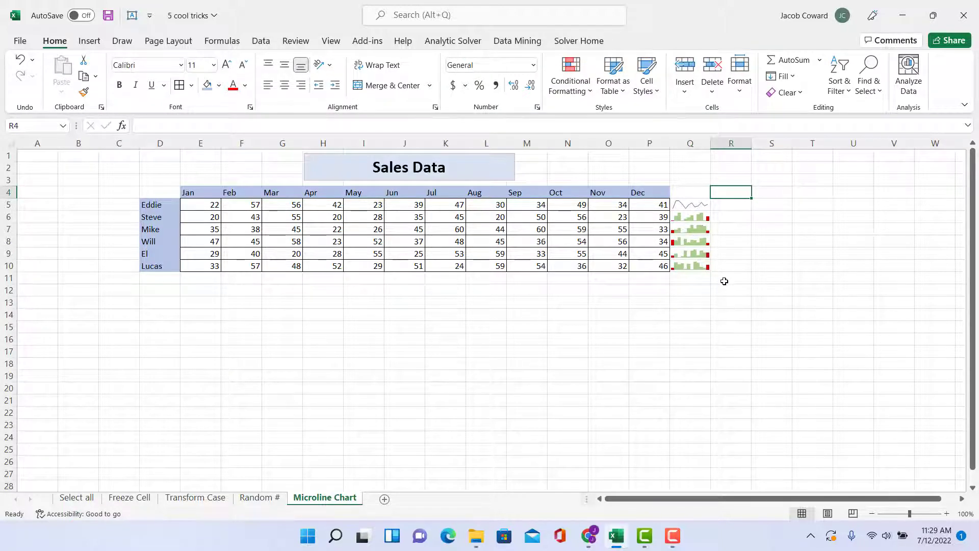
Enlarge the sparkline in Q10 by merging and centering Q10:R10 and making row 10 about ten times taller.
click(706, 264)
click(734, 266)
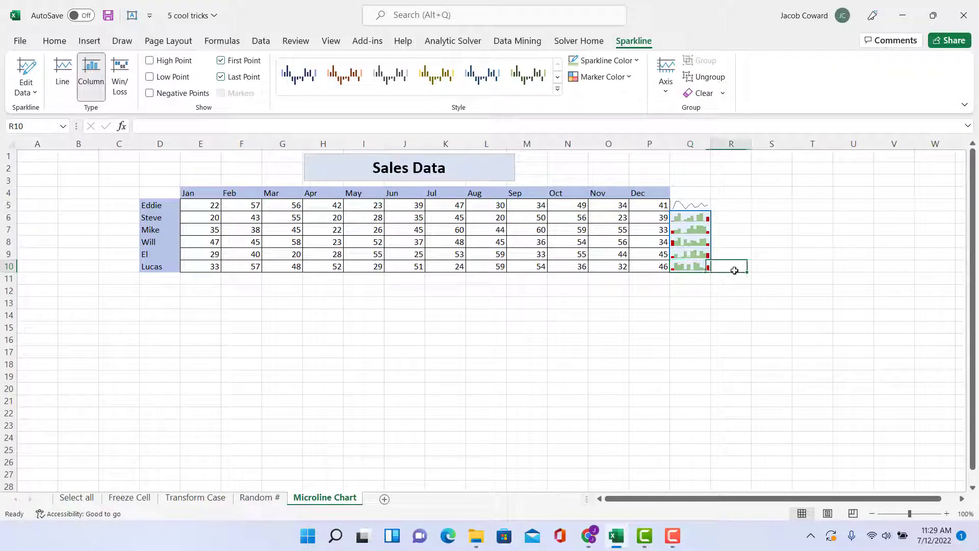
click(702, 265)
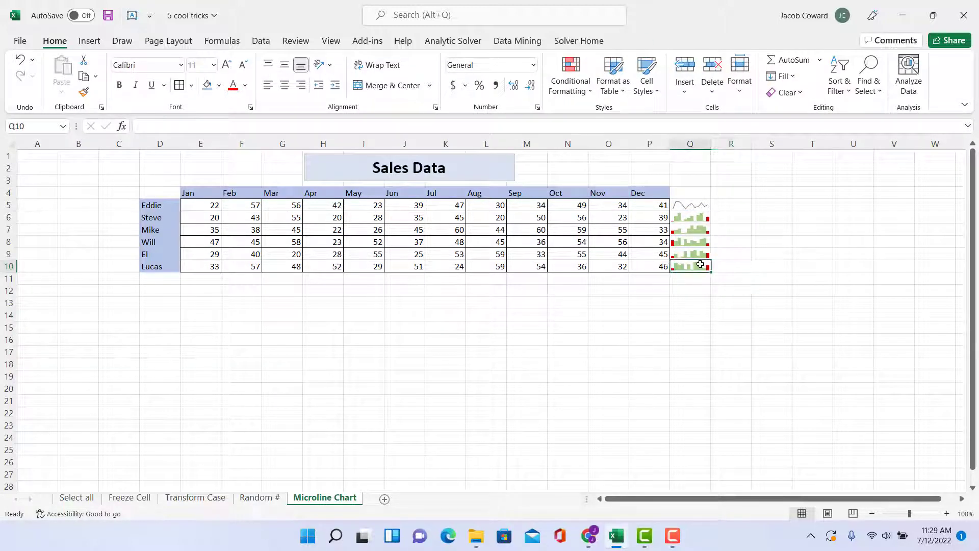
drag(745, 266, 688, 266)
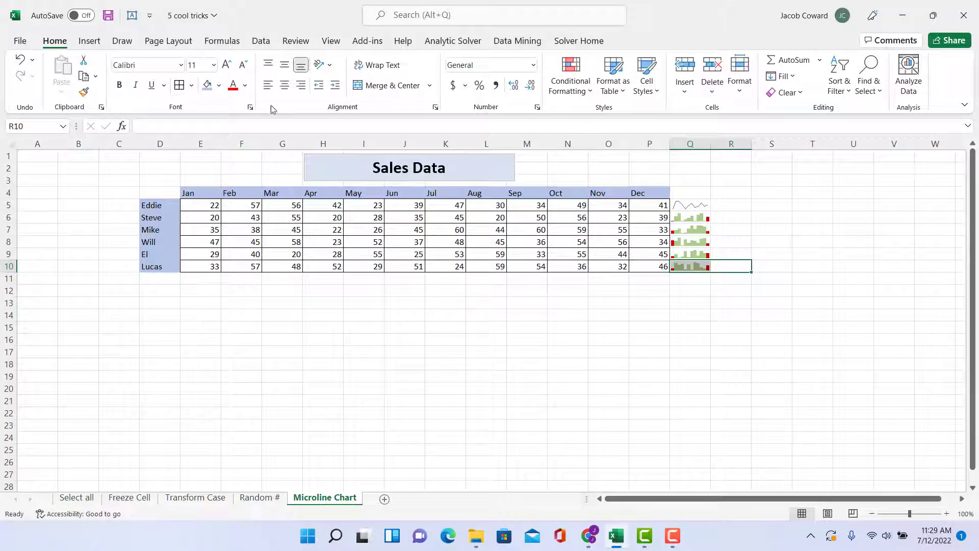
click(363, 86)
click(714, 301)
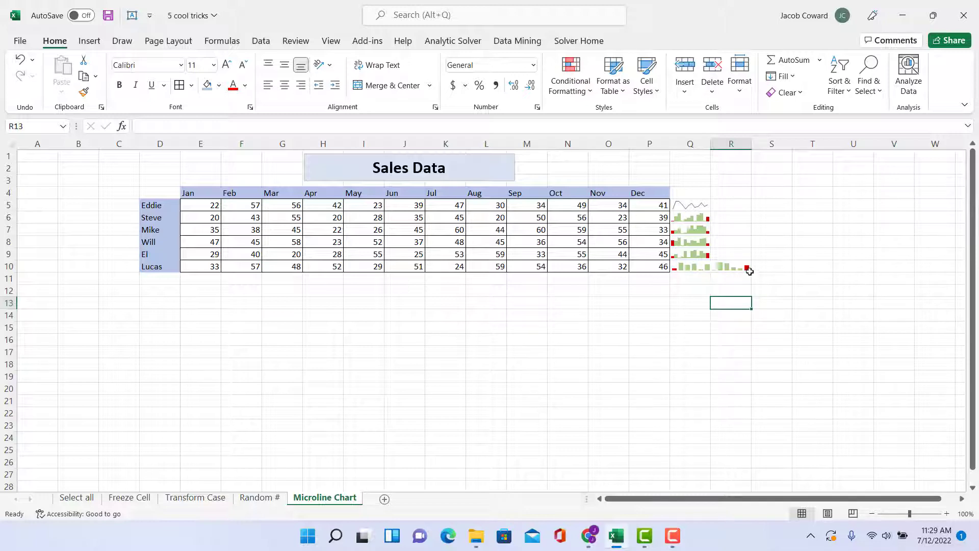
drag(7, 272, 9, 388)
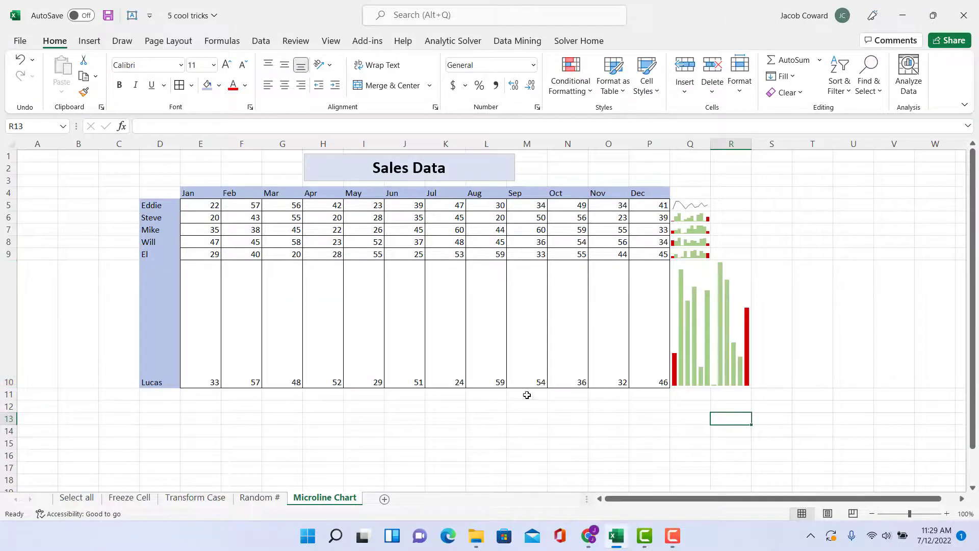